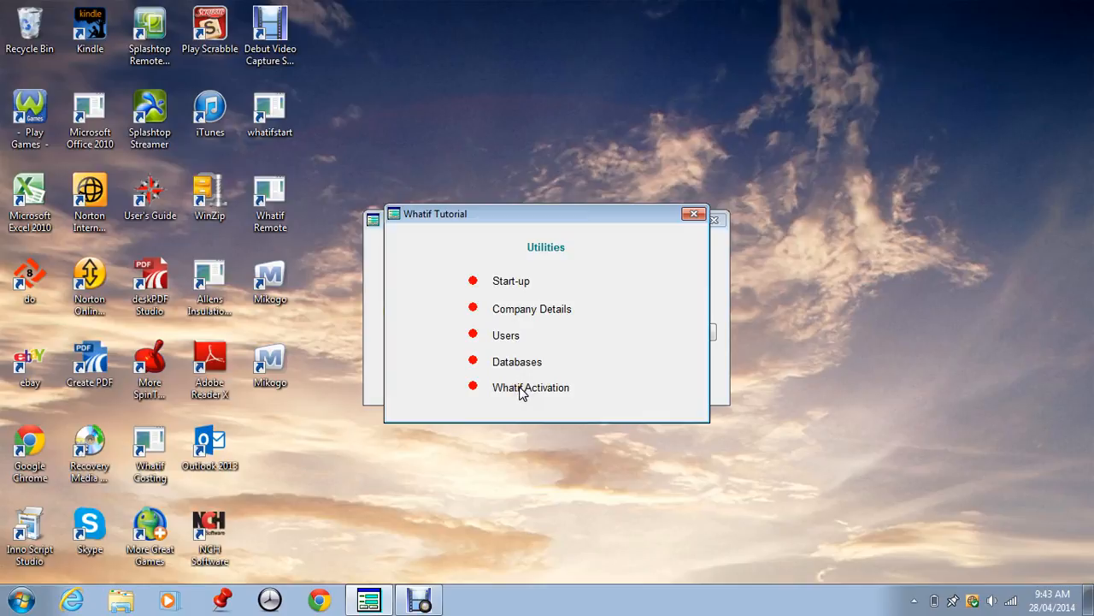
Step: Close the Whatif Tutorial window to reveal the User Log in dialog set to Sample Data
left_click(695, 215)
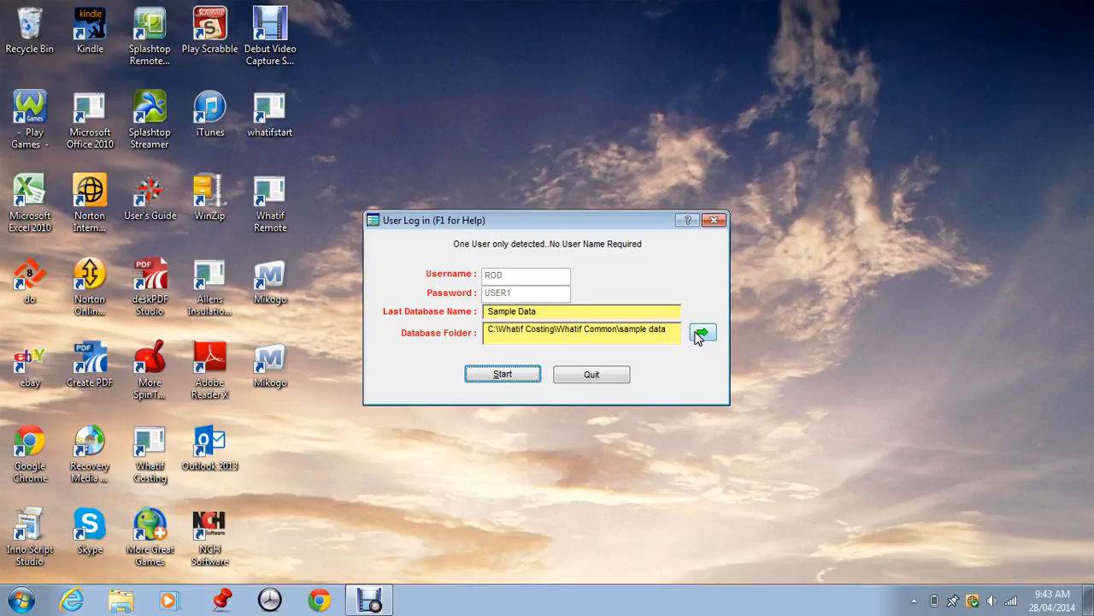
Step: Start Whatif Costing with the Sample Data database and log on with the shown user folder
left_click(505, 375)
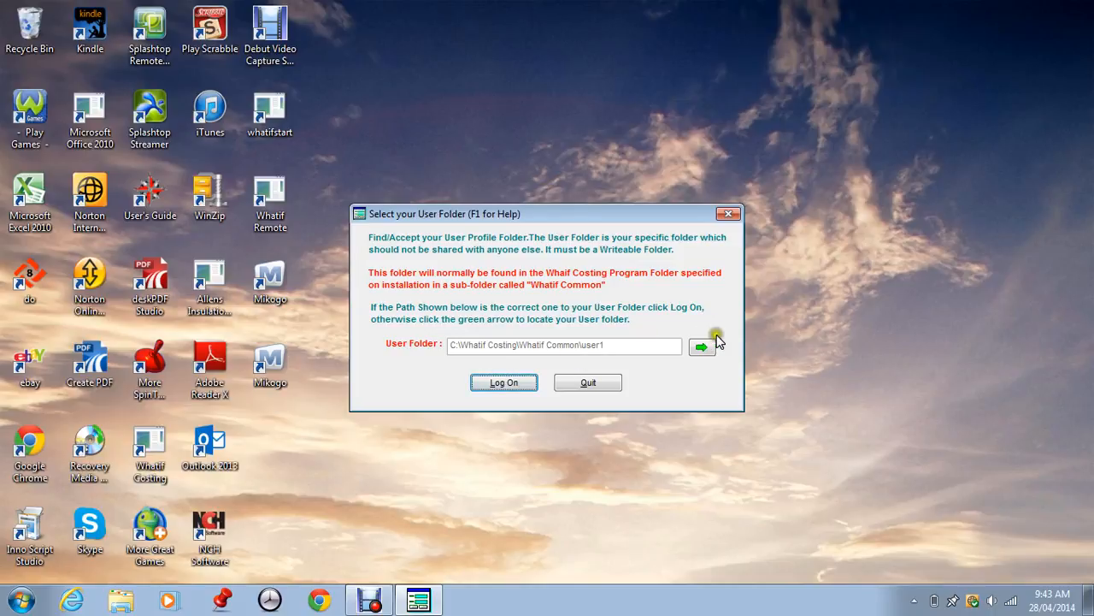
left_click(500, 382)
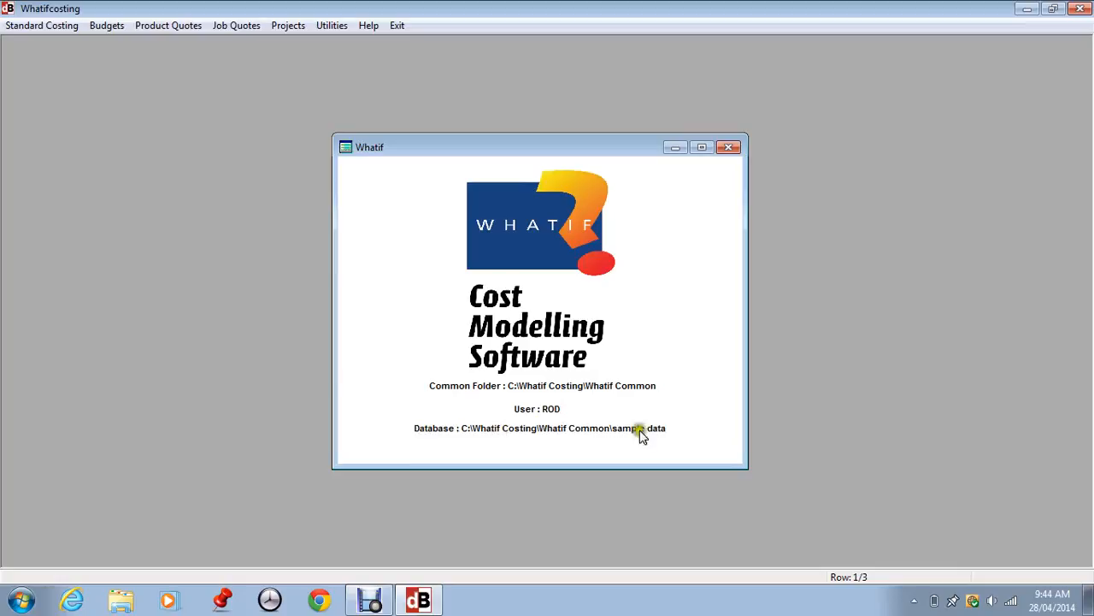
Step: In Utilities Company Name/Address Details, toggle Quote Logo off and back on, then accept
left_click(324, 25)
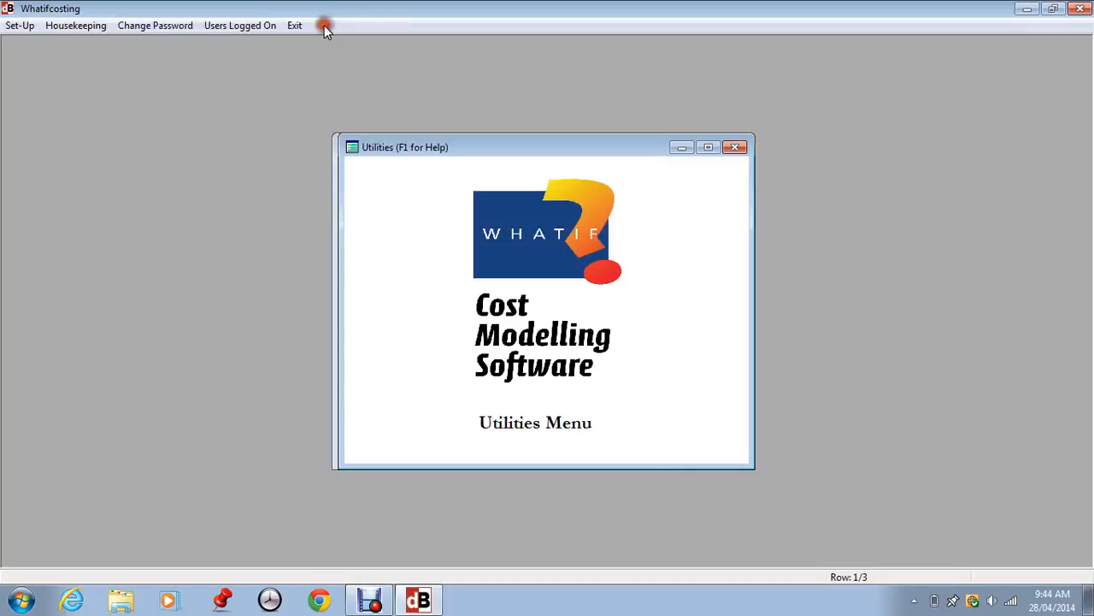
left_click(20, 28)
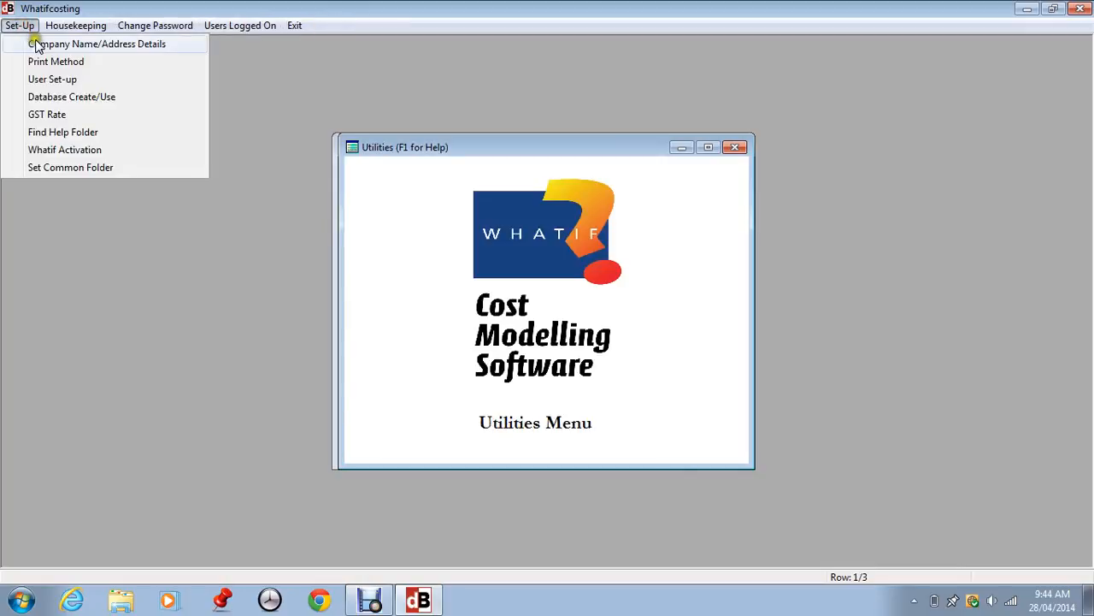
left_click(38, 45)
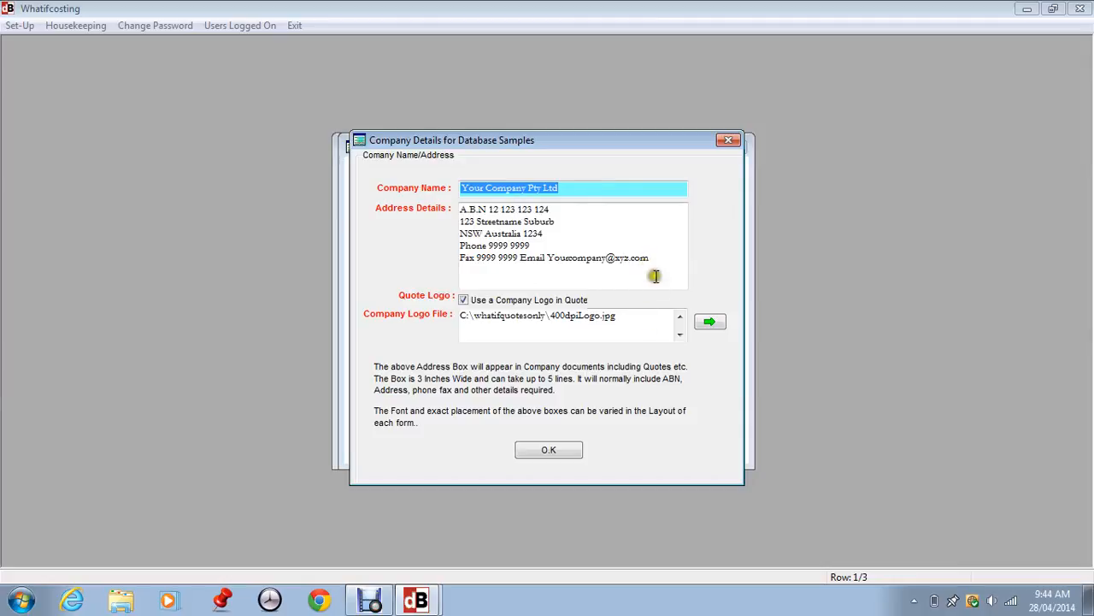
left_click(463, 302)
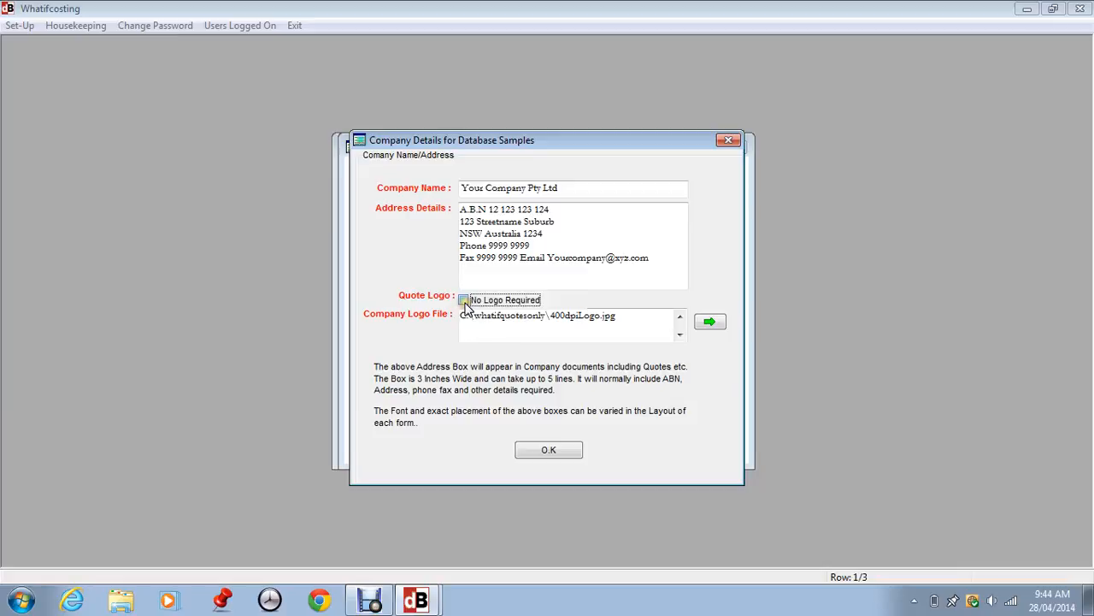
left_click(466, 303)
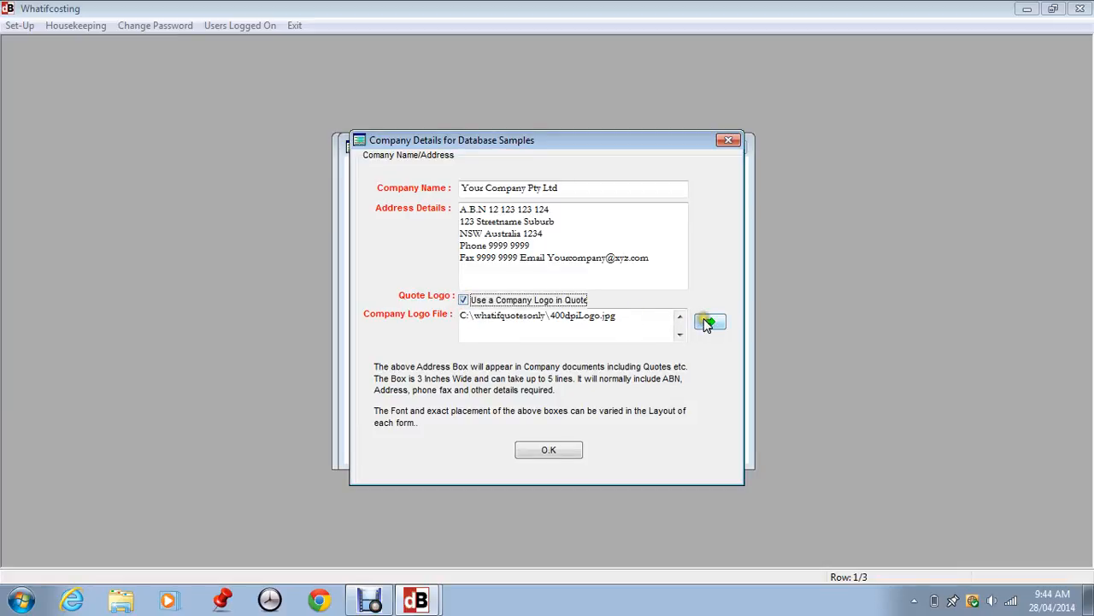
left_click(545, 460)
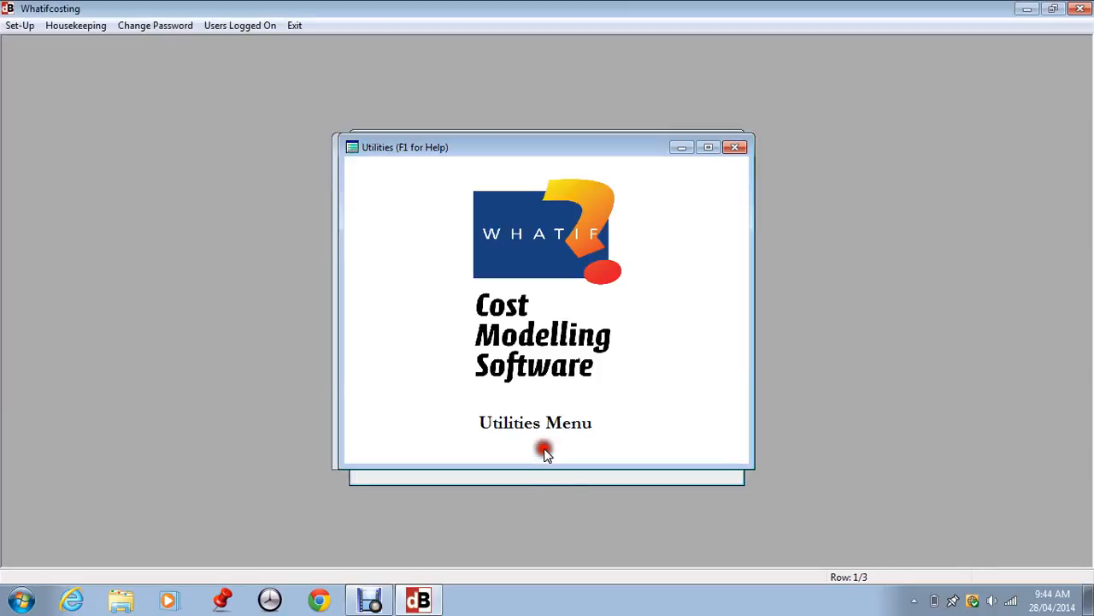
left_click(8, 28)
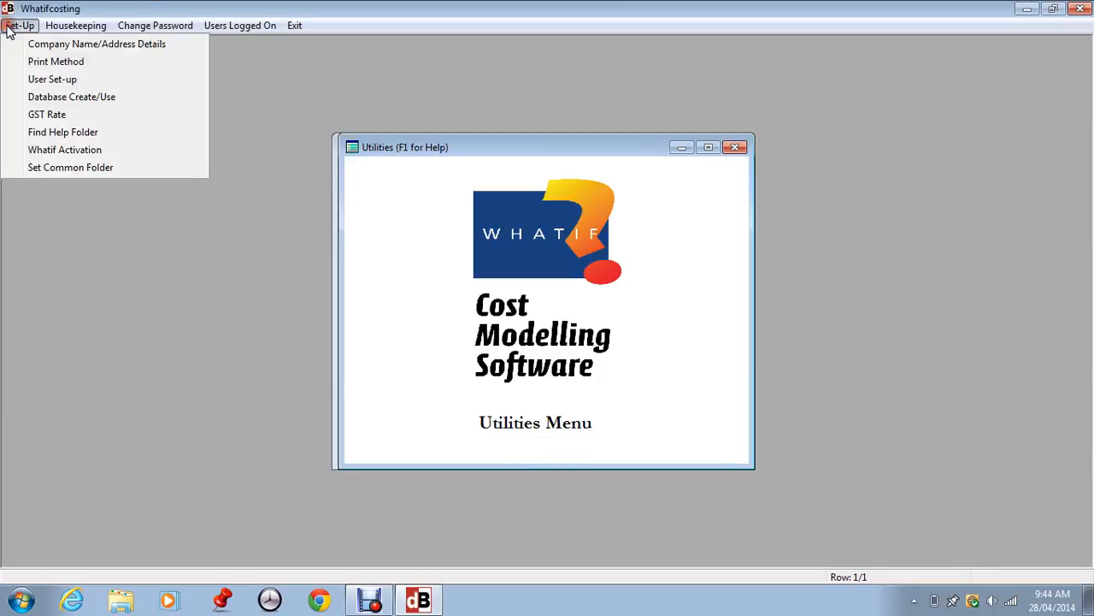
Step: Open User Set-up and review the existing user's fully ticked module privileges
left_click(49, 80)
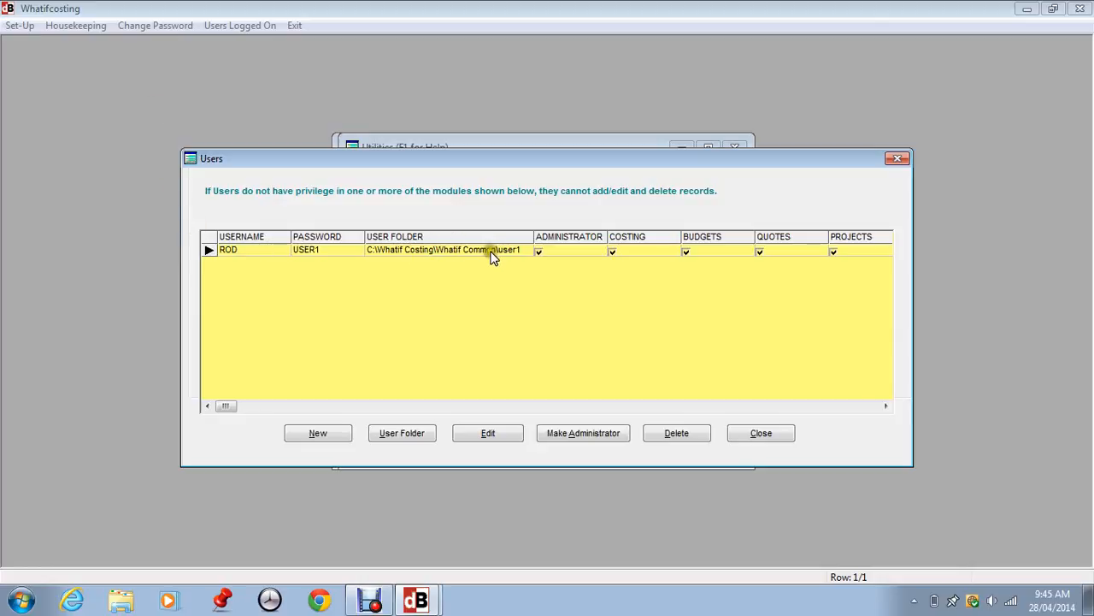
left_click(544, 253)
left_click(629, 250)
left_click(683, 254)
Step: Add a new user, entering its username, password and full name
left_click(314, 435)
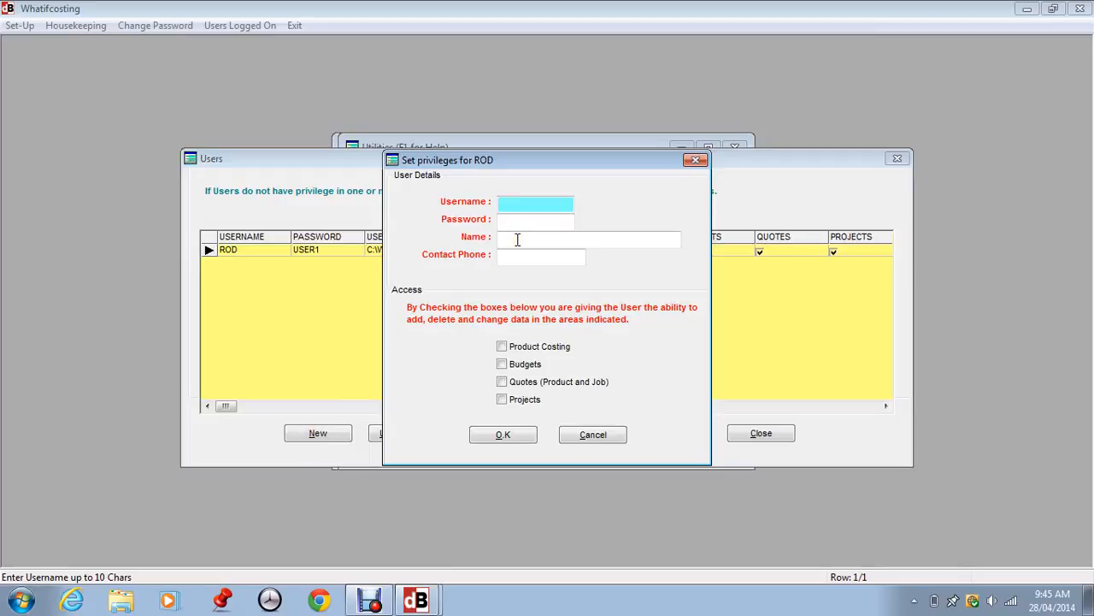
key("Tab")
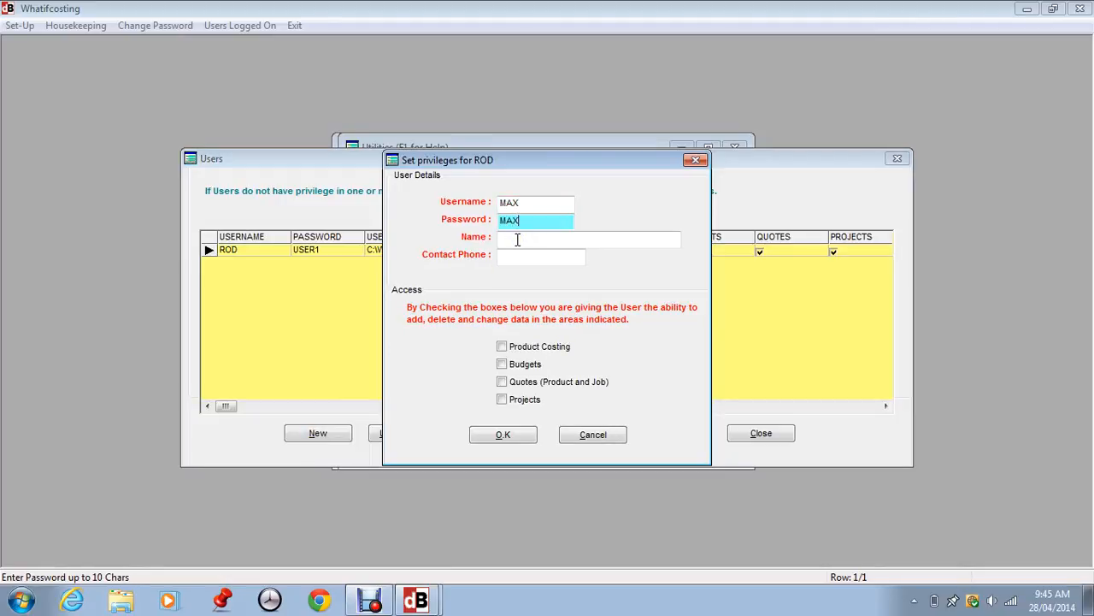
key("Tab")
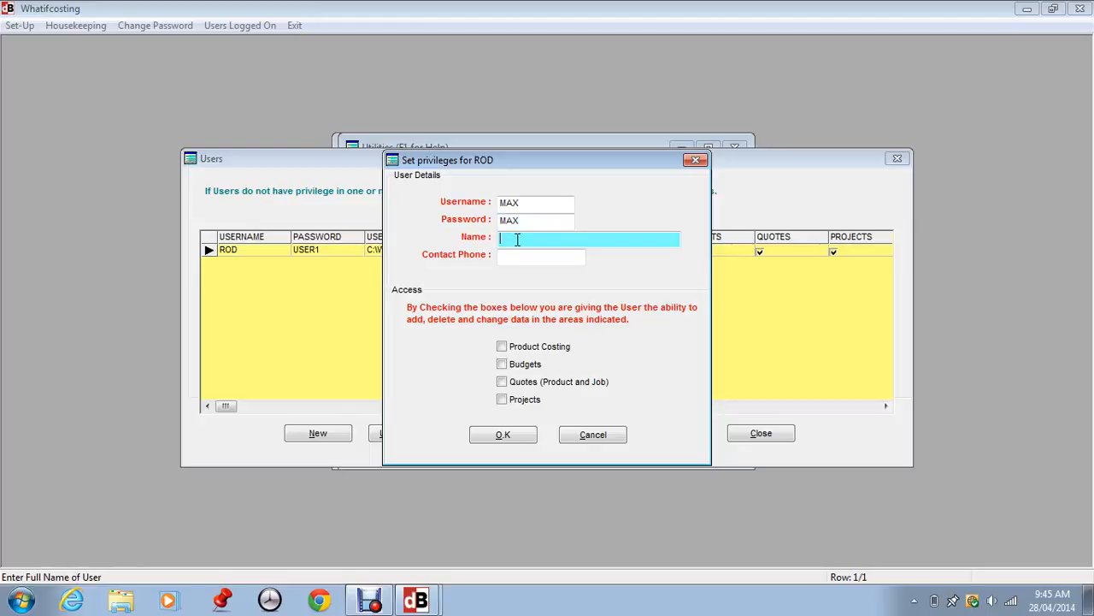
Step: Grant the new user Product Costing and Budgets privileges and save it
left_click(520, 258)
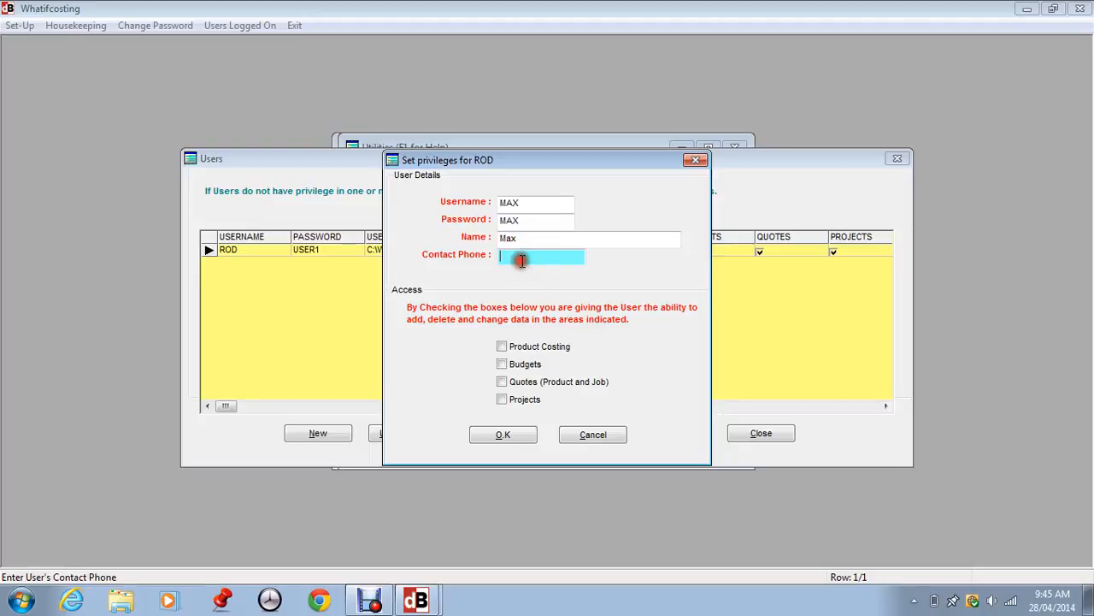
left_click(528, 348)
left_click(523, 366)
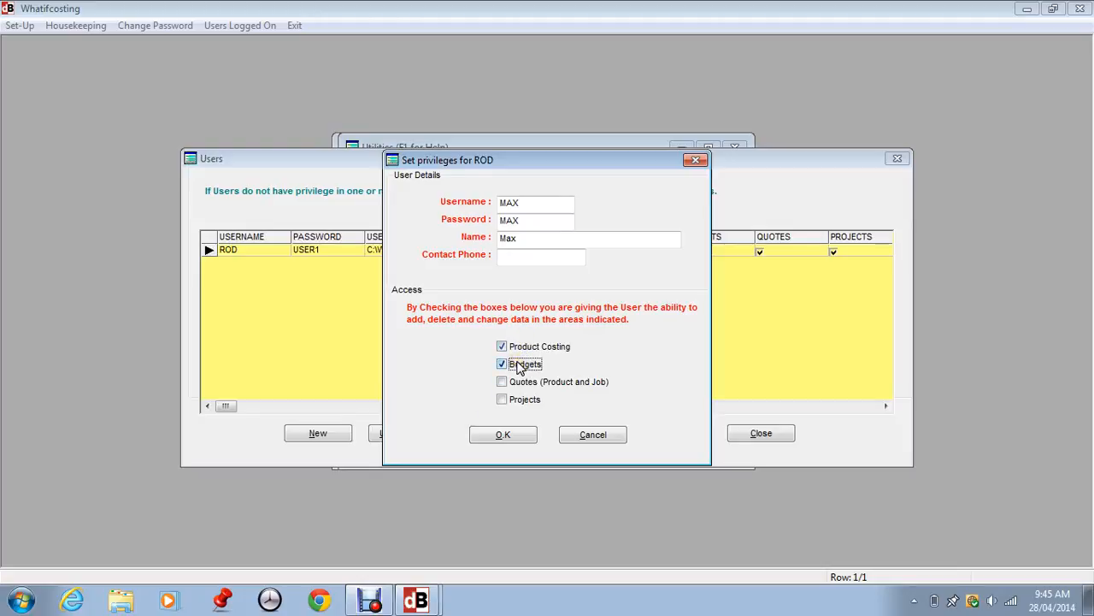
left_click(504, 382)
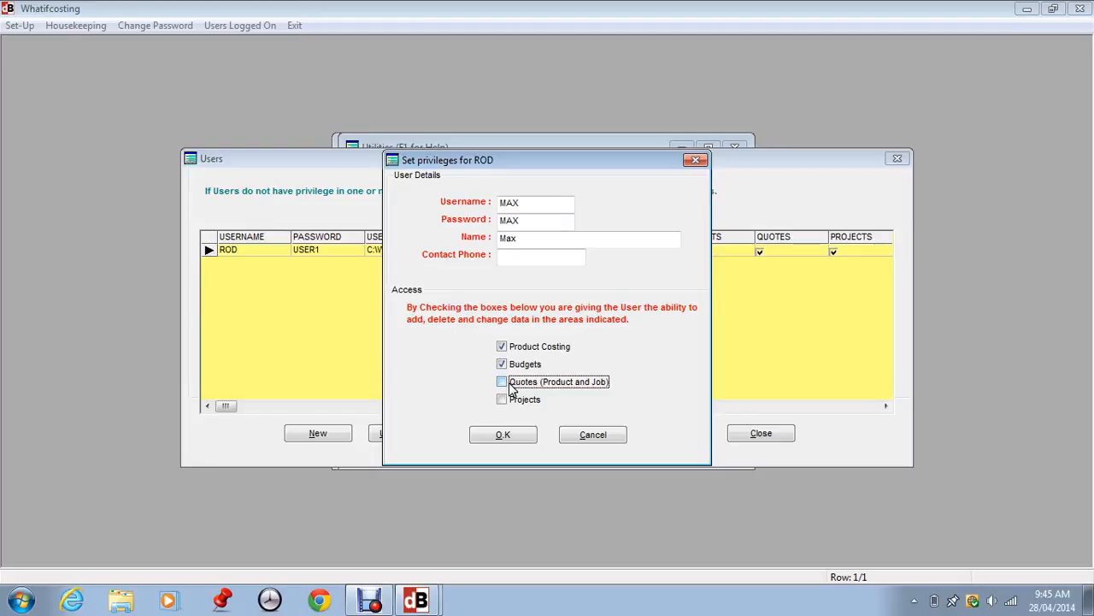
left_click(510, 433)
left_click(506, 436)
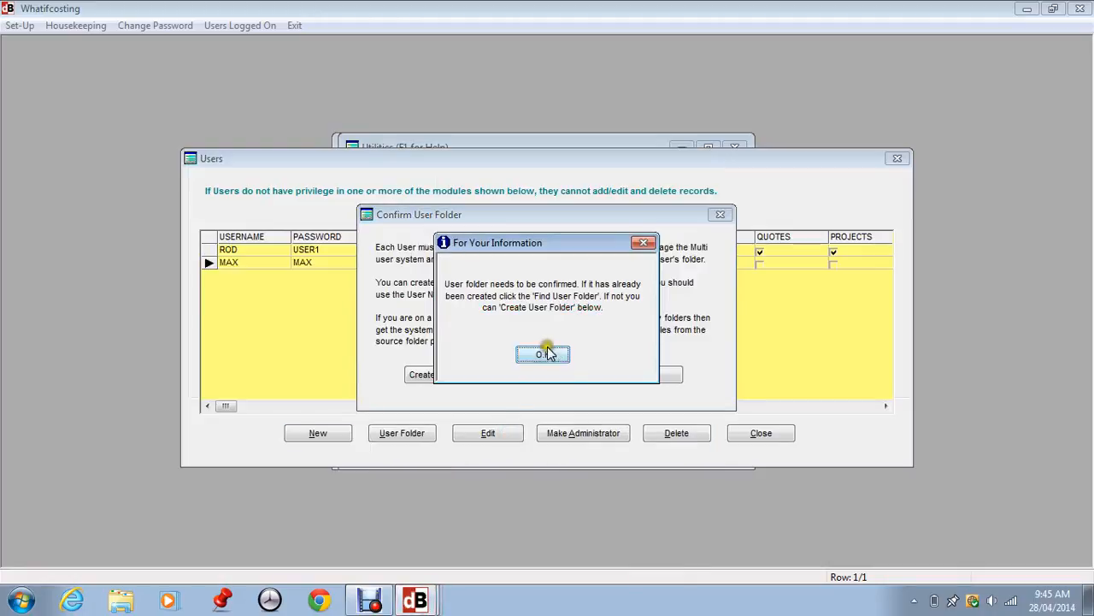
Step: Choose to create the new user's folder, copying it from the existing user1 folder
left_click(544, 351)
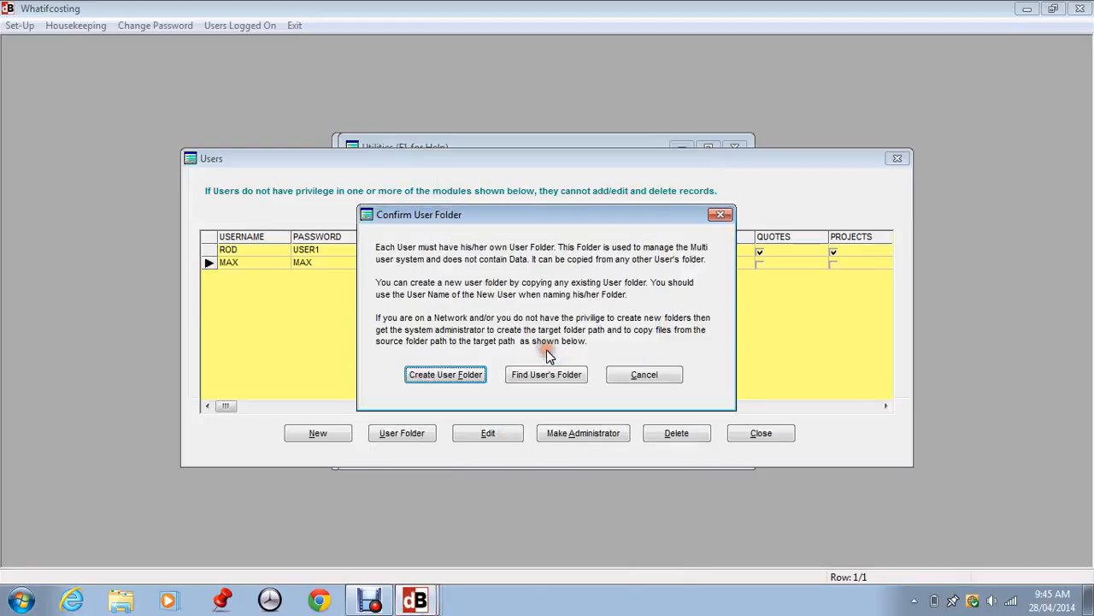
left_click(430, 380)
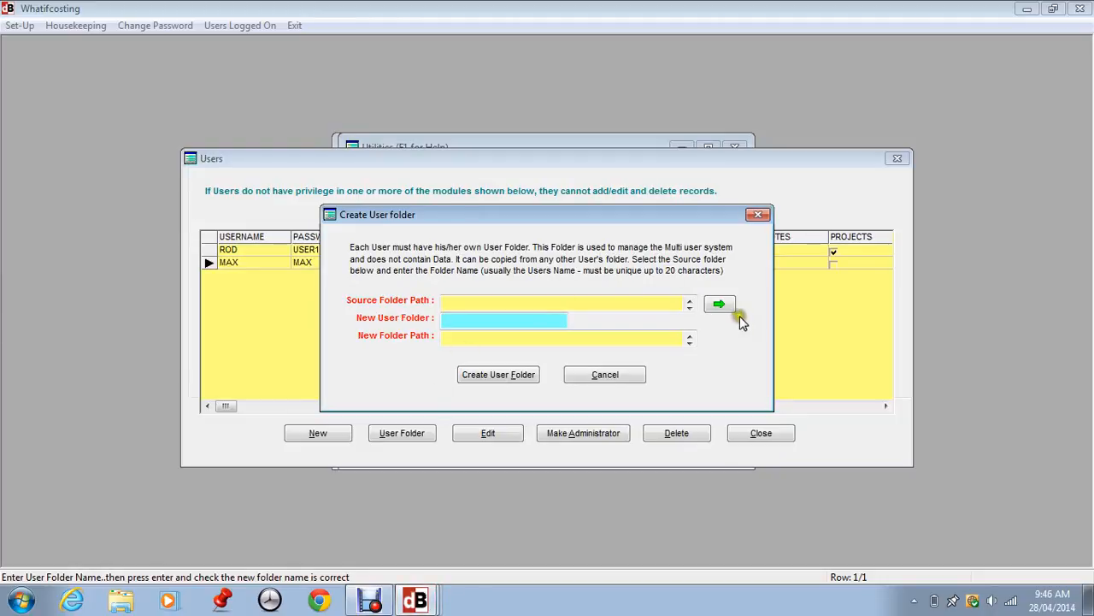
left_click(719, 304)
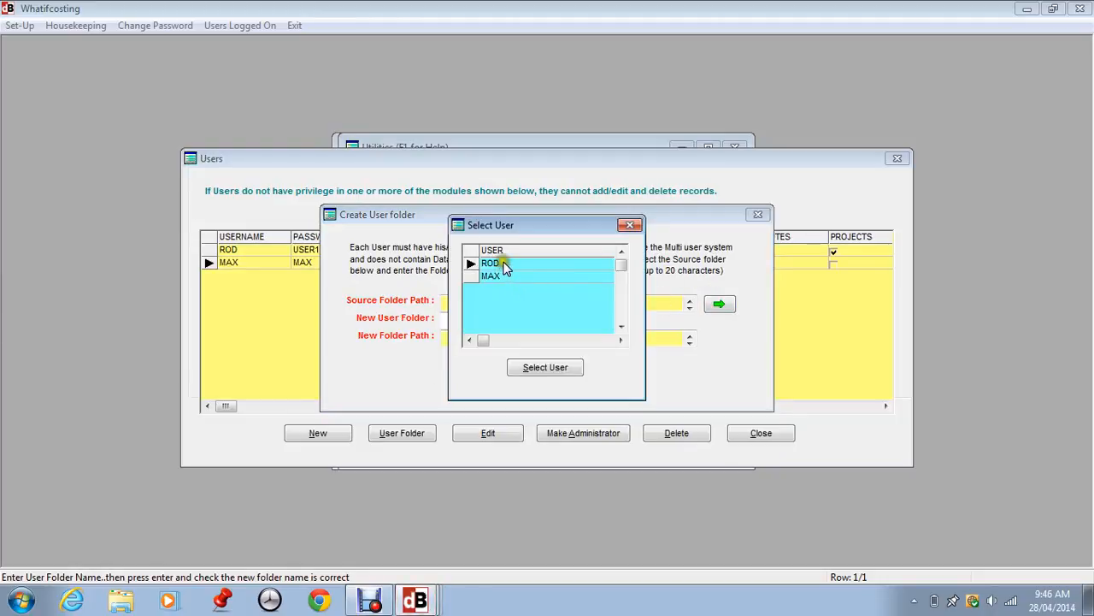
left_click(501, 268)
left_click(504, 268)
left_click(508, 264)
left_click(545, 367)
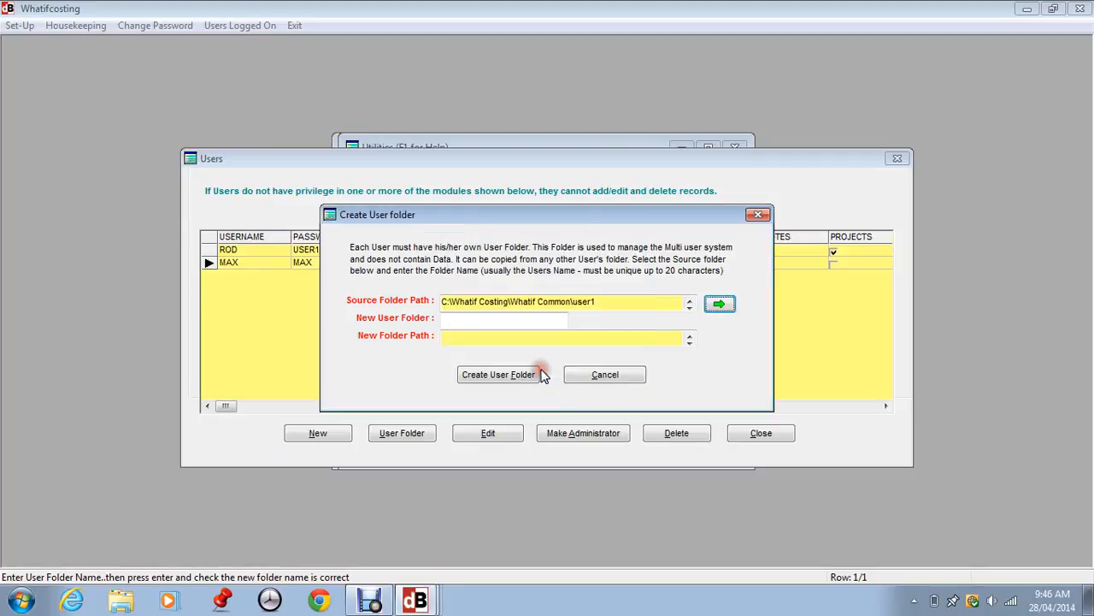
Step: Name the new user folder after the new user and create it
left_click(453, 320)
type("M")
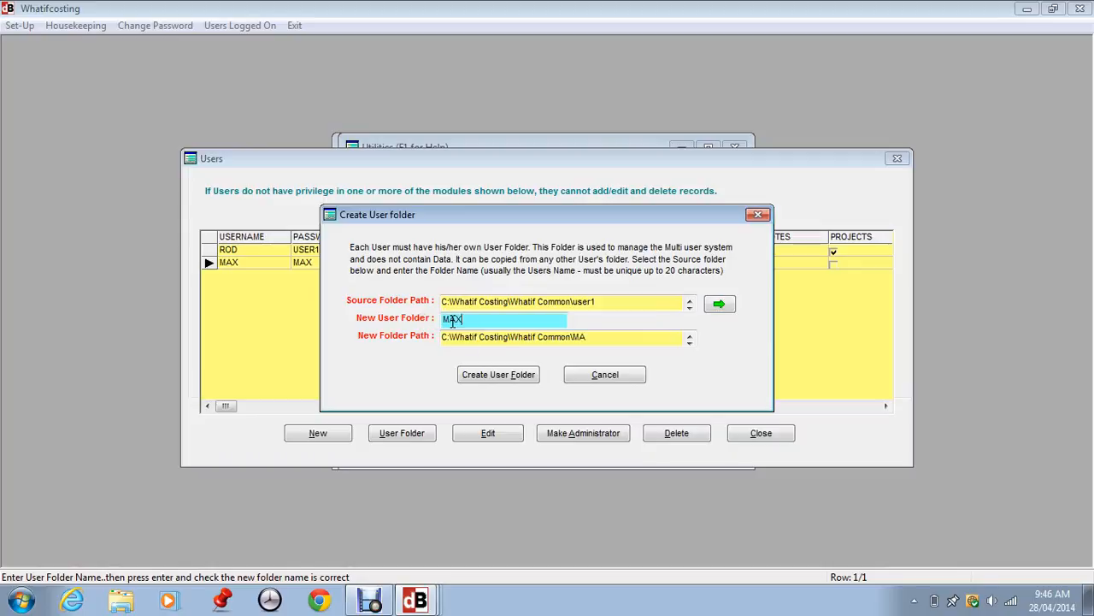
type("AX")
key("Return")
left_click(480, 377)
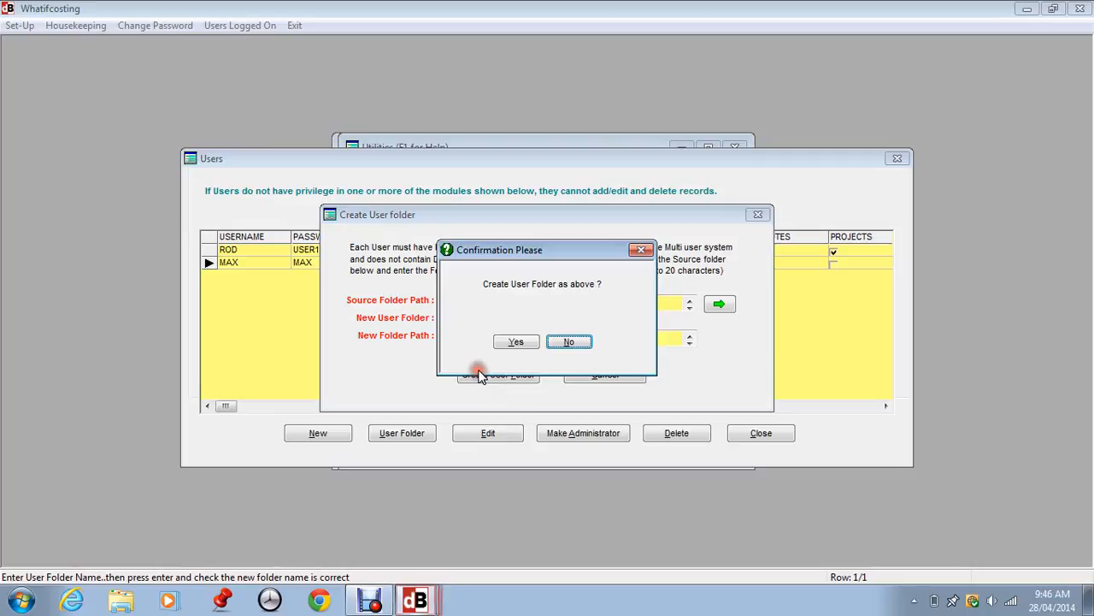
Step: Confirm the new user folder, close the Users list, and view Users Logged On
left_click(517, 349)
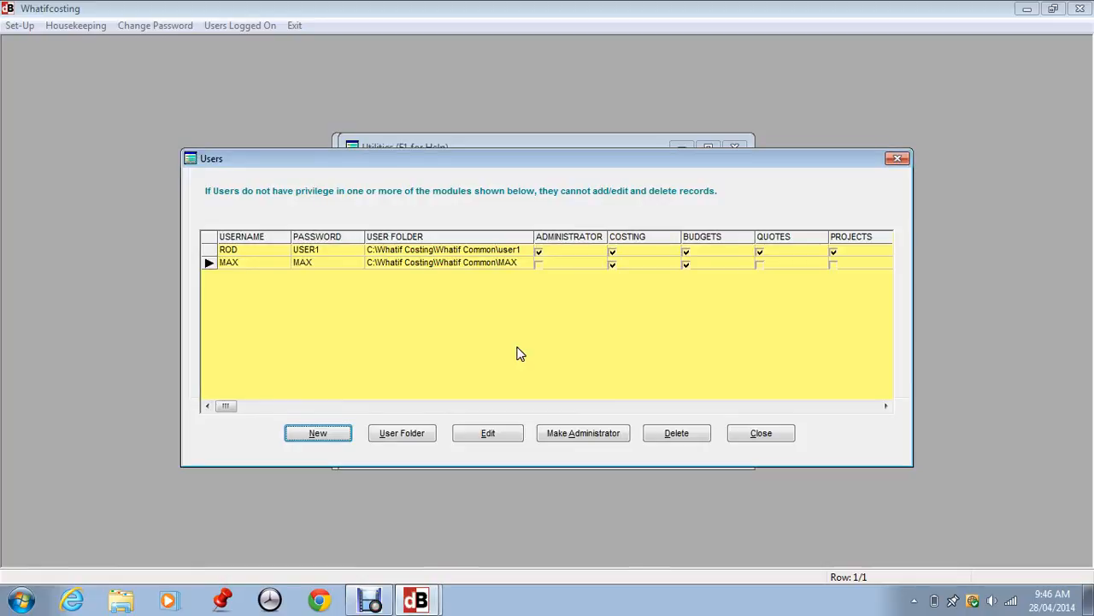
left_click(762, 434)
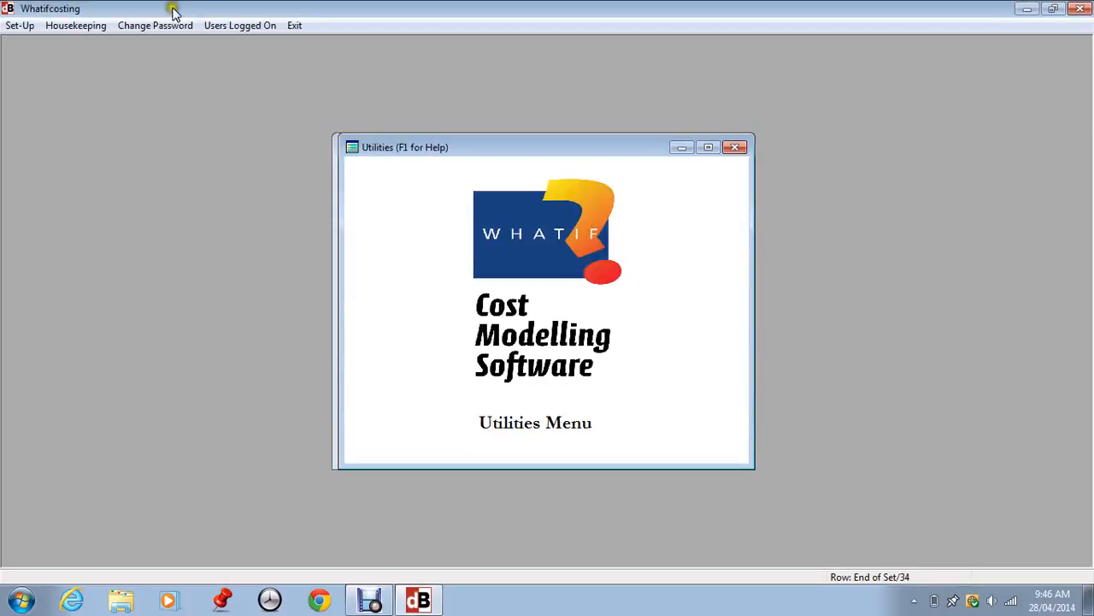
left_click(236, 27)
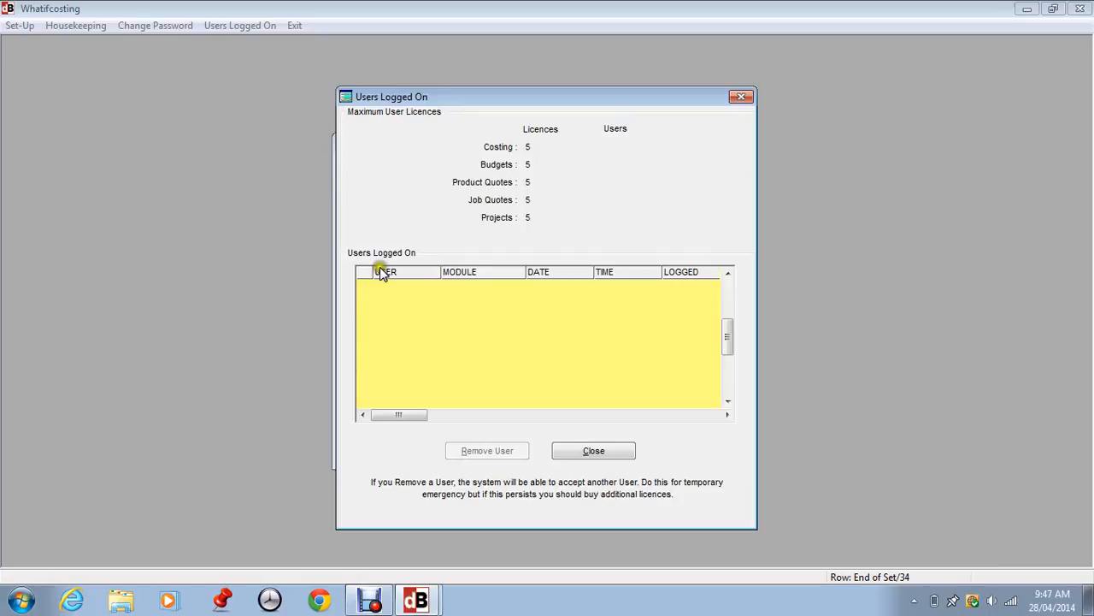
Step: Close the Users Logged On window showing 5 licences per module
left_click(609, 451)
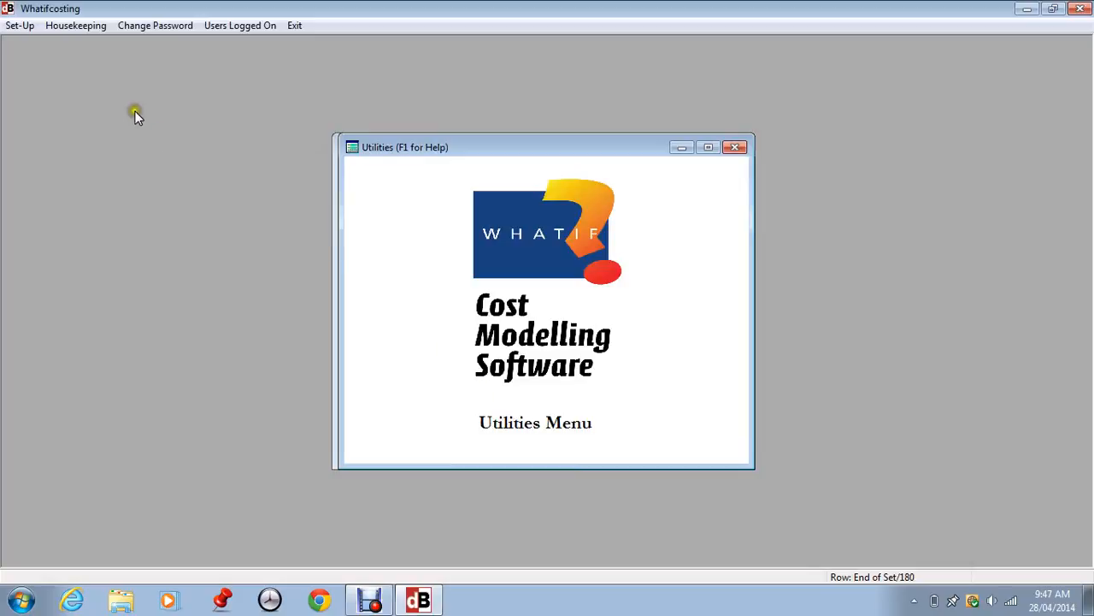
Step: Open Set-Up > Database Create/Use and begin creating a new database from Sample Data
left_click(19, 25)
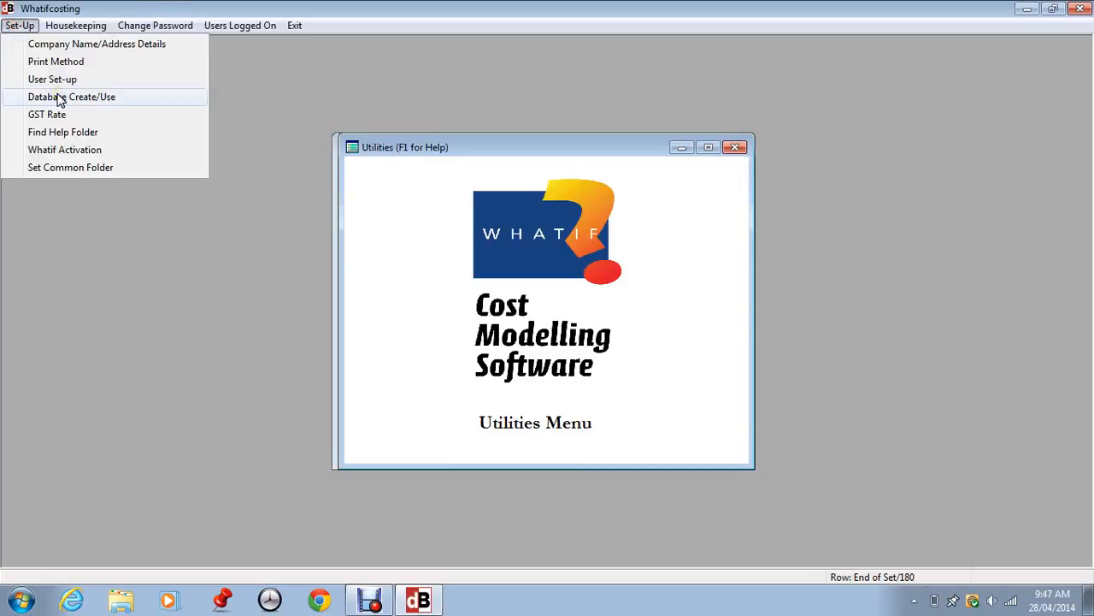
left_click(60, 96)
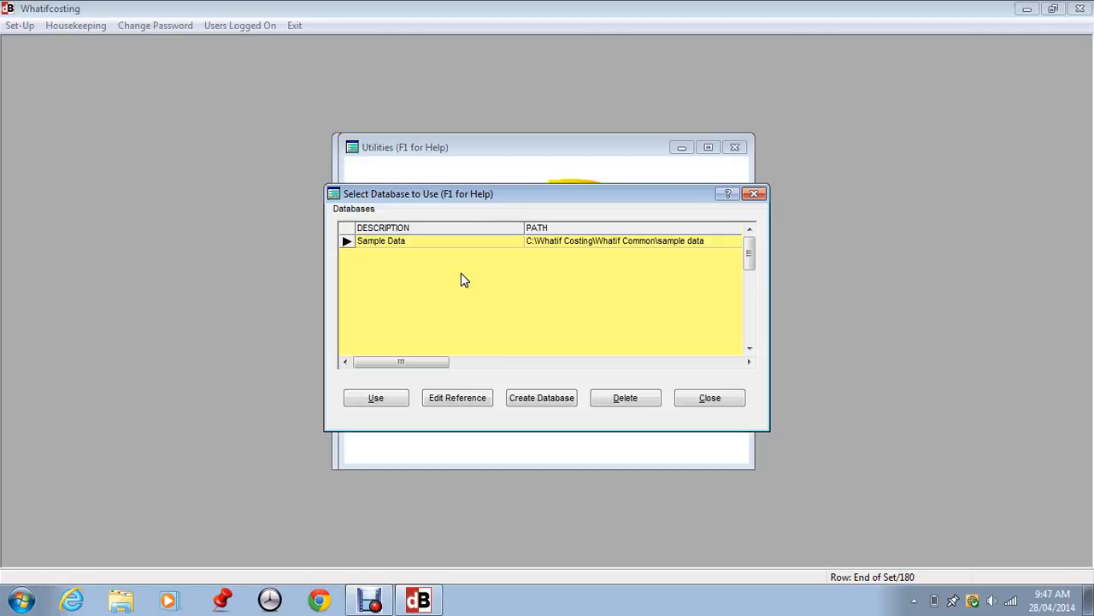
left_click(536, 397)
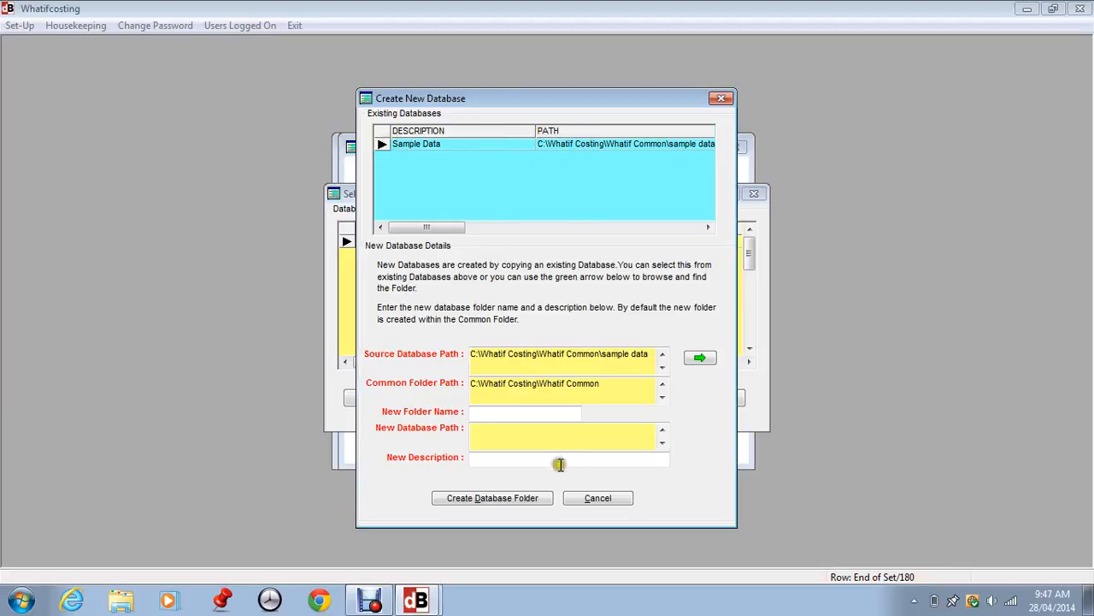
Step: Create database folder 'datanew' described as 'New data' and confirm its creation
left_click(497, 413)
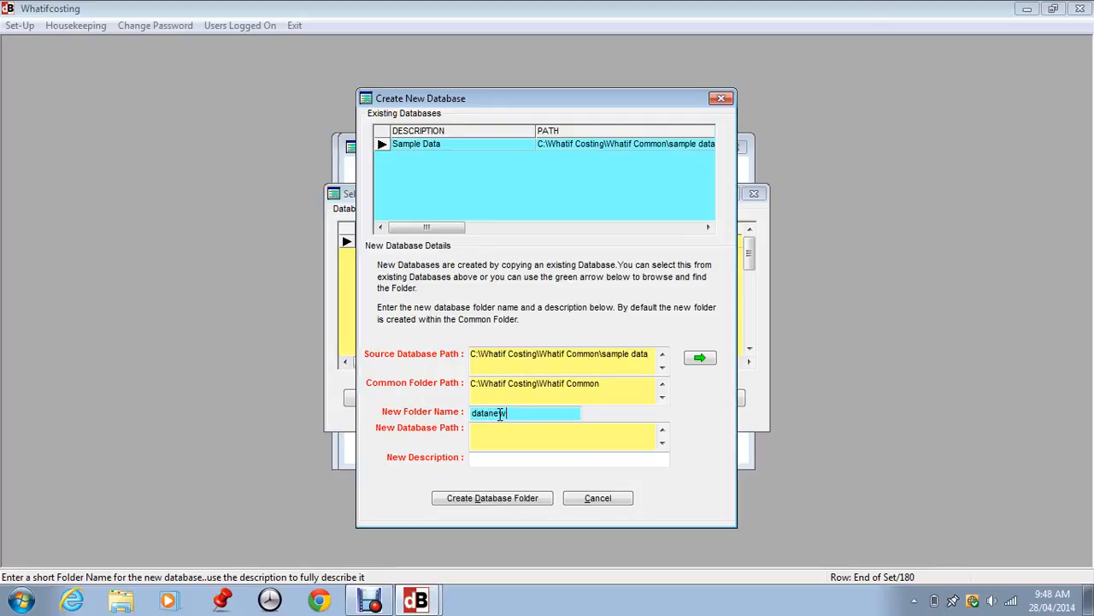
left_click(480, 462)
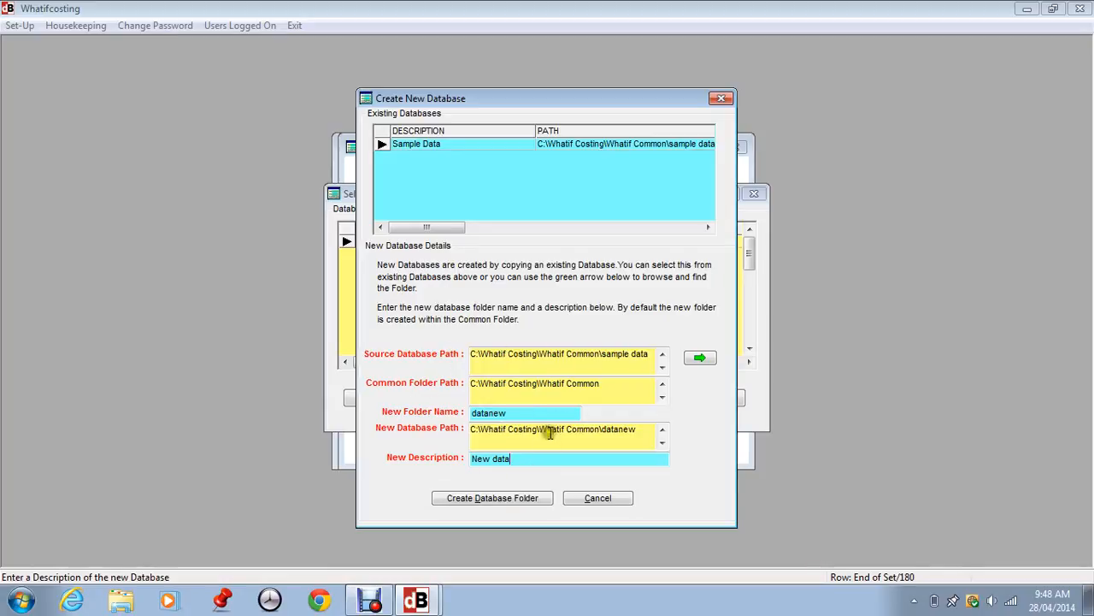
left_click(470, 497)
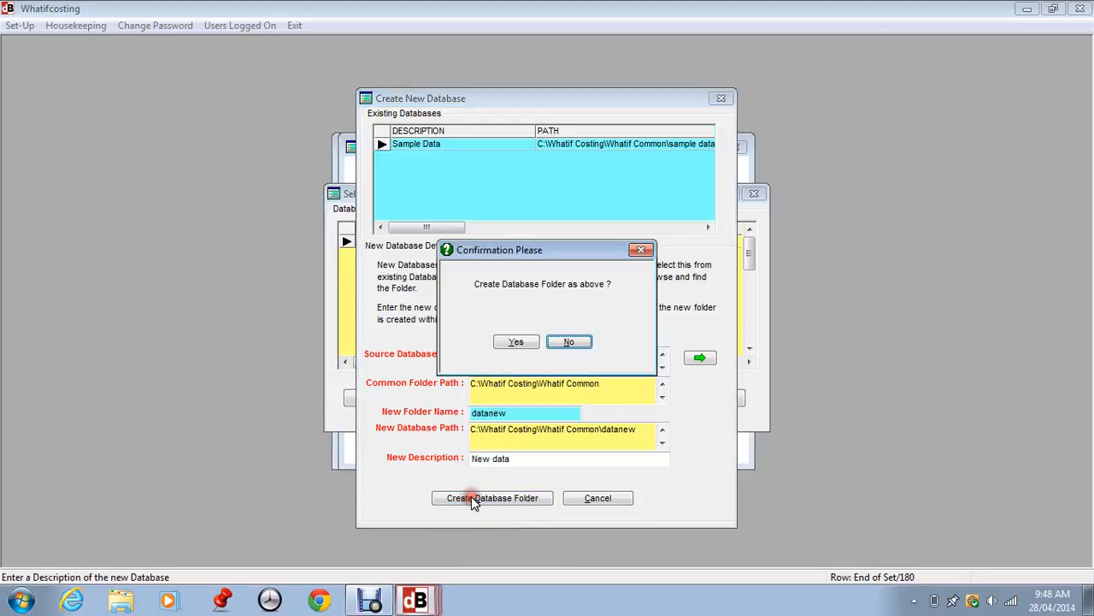
left_click(516, 342)
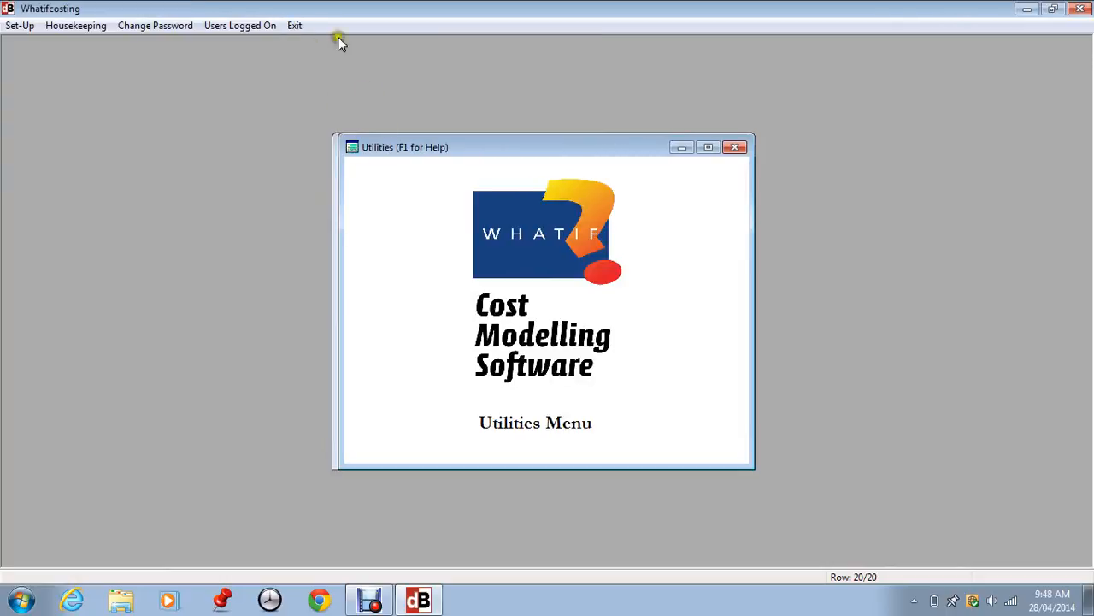
Step: Switch Whatif Costing to the New data (datanew) database and acknowledge the change
left_click(356, 201)
left_click(18, 26)
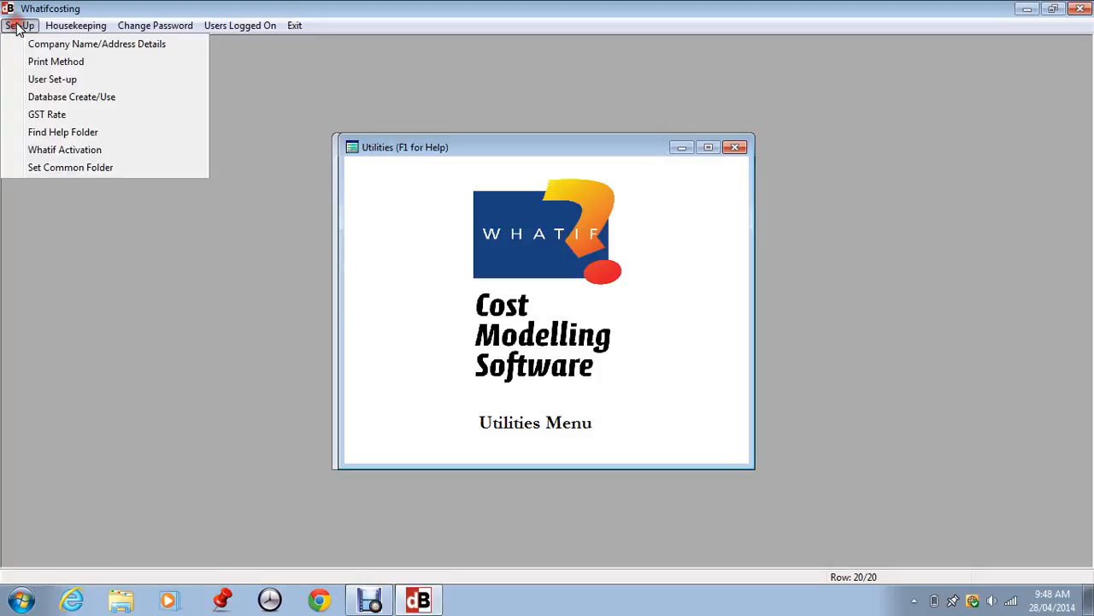
left_click(54, 96)
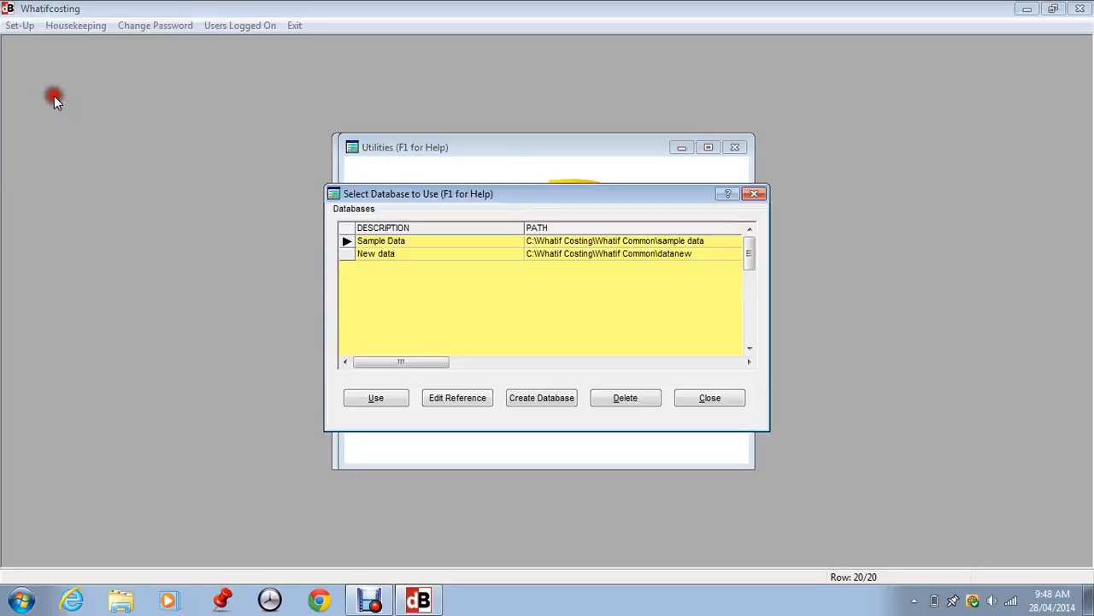
left_click(396, 256)
left_click(358, 405)
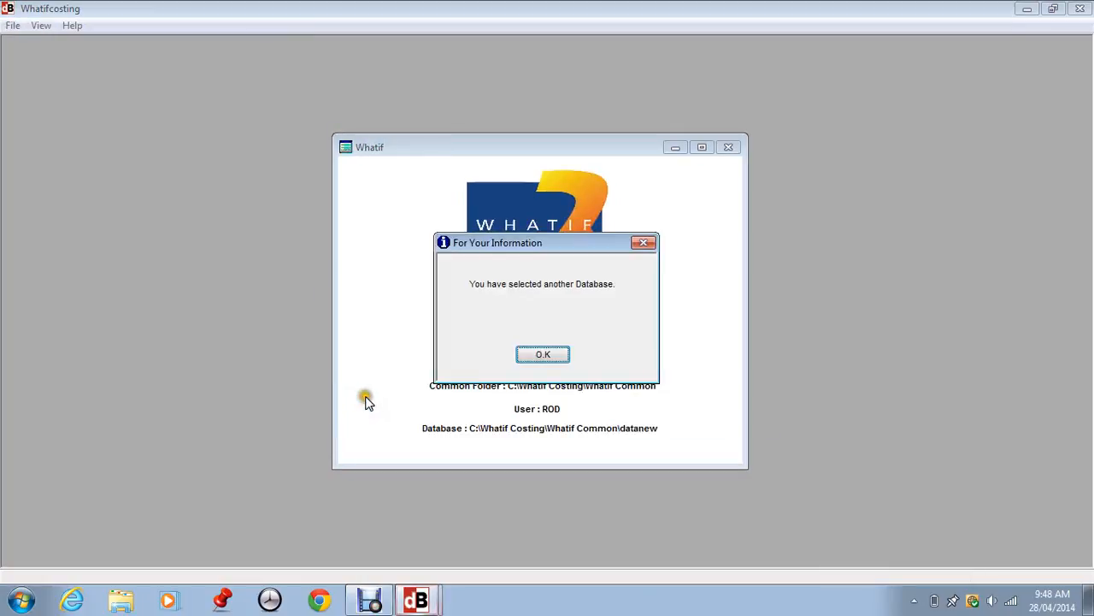
left_click(552, 354)
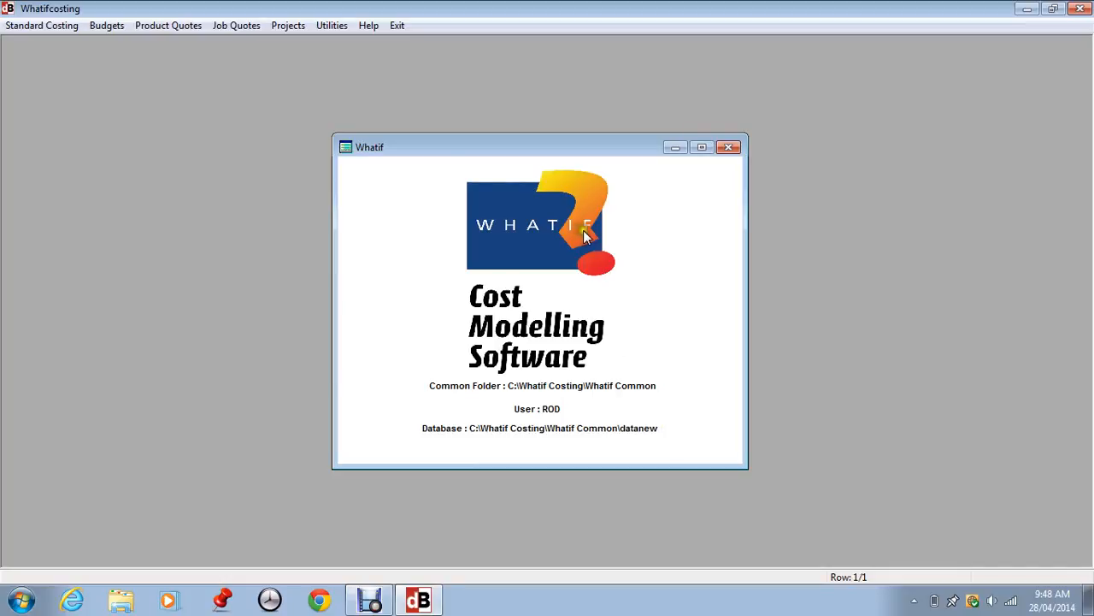
Step: Confirm datanew in Standard Costing, then return to the Utilities Set-Up menu
left_click(21, 26)
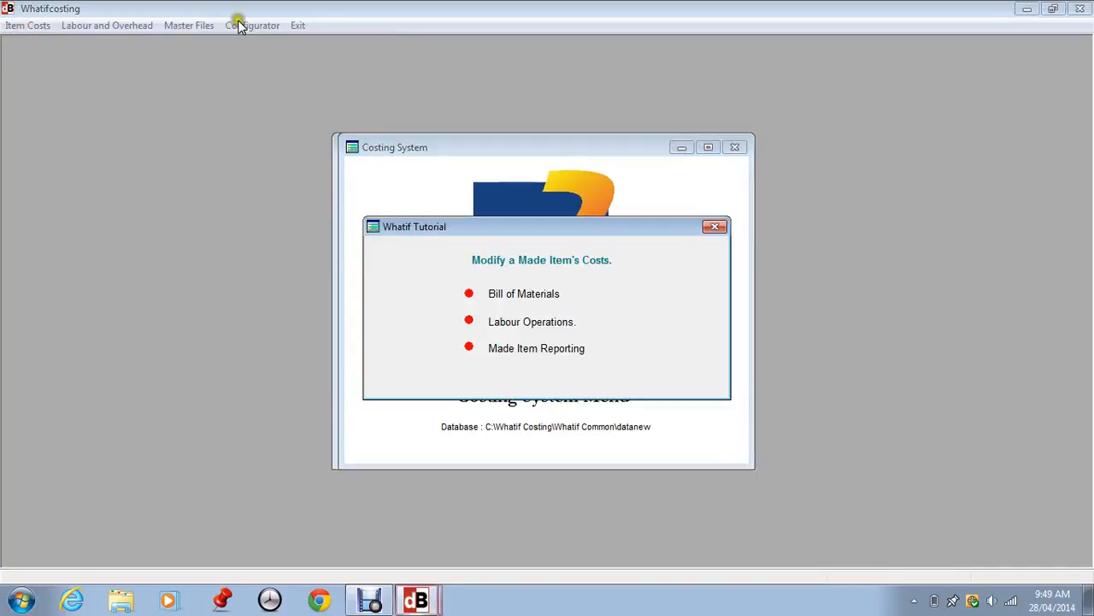
left_click(715, 226)
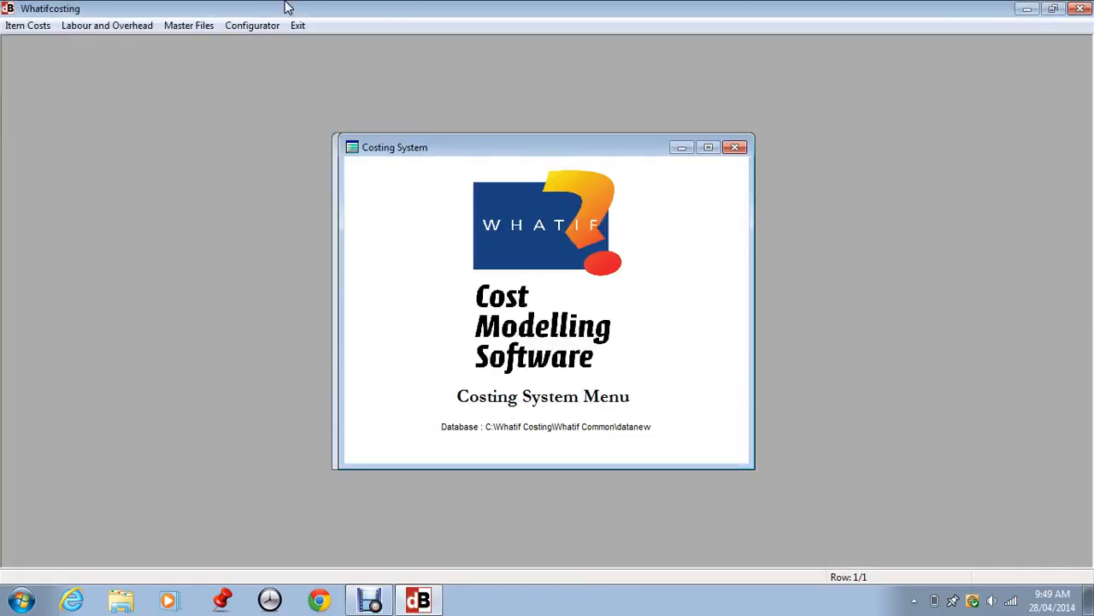
left_click(295, 26)
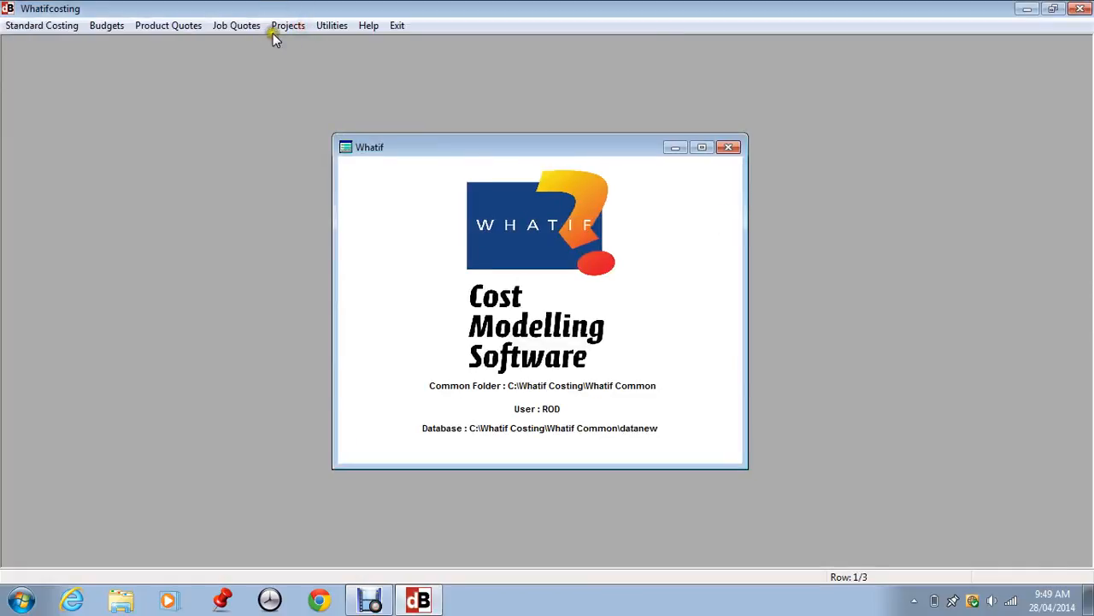
left_click(330, 26)
left_click(17, 26)
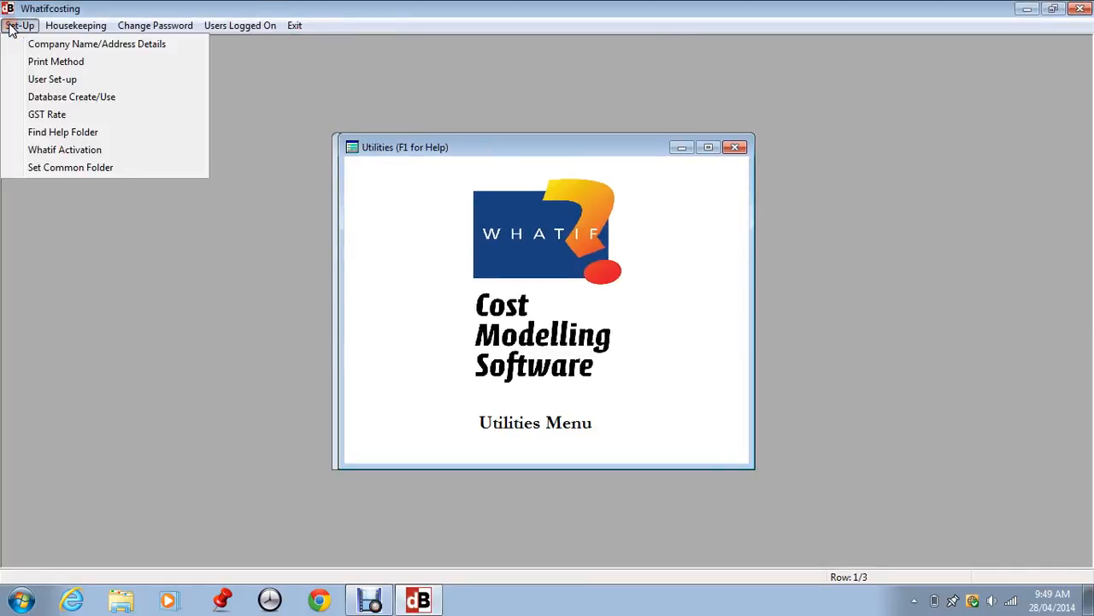
Step: Review the existing 5-user module licences in Whatif Activation, leaving the activation window open
left_click(38, 149)
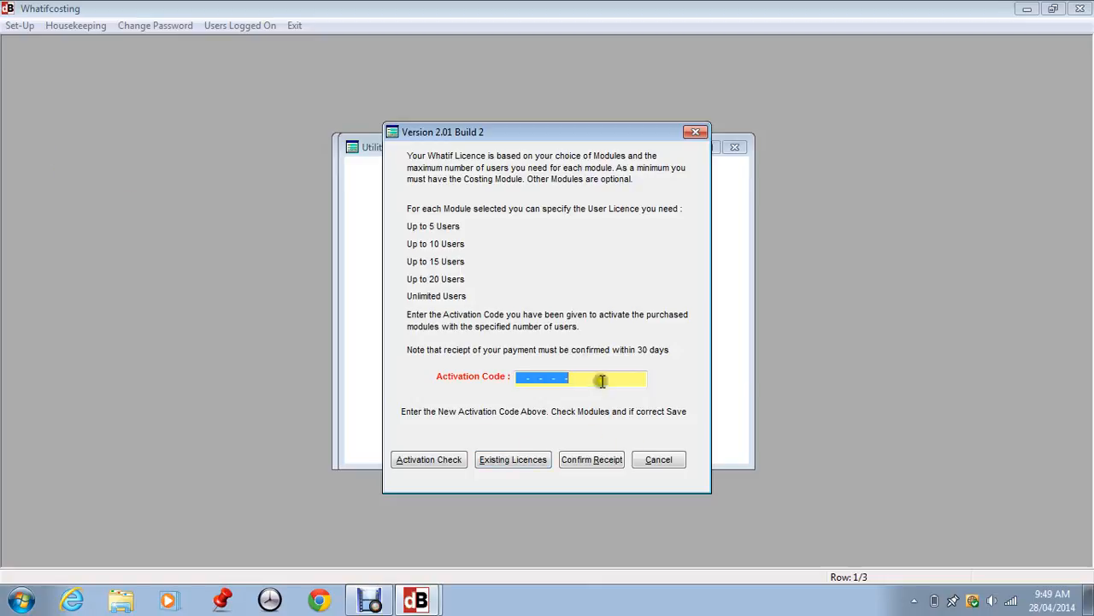
left_click(515, 462)
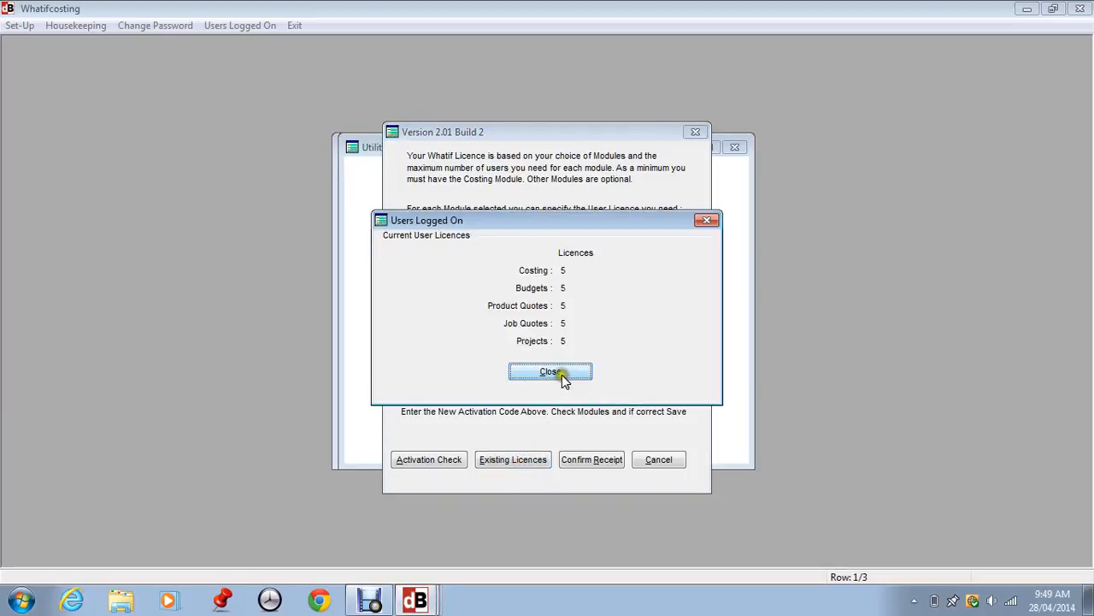
left_click(562, 373)
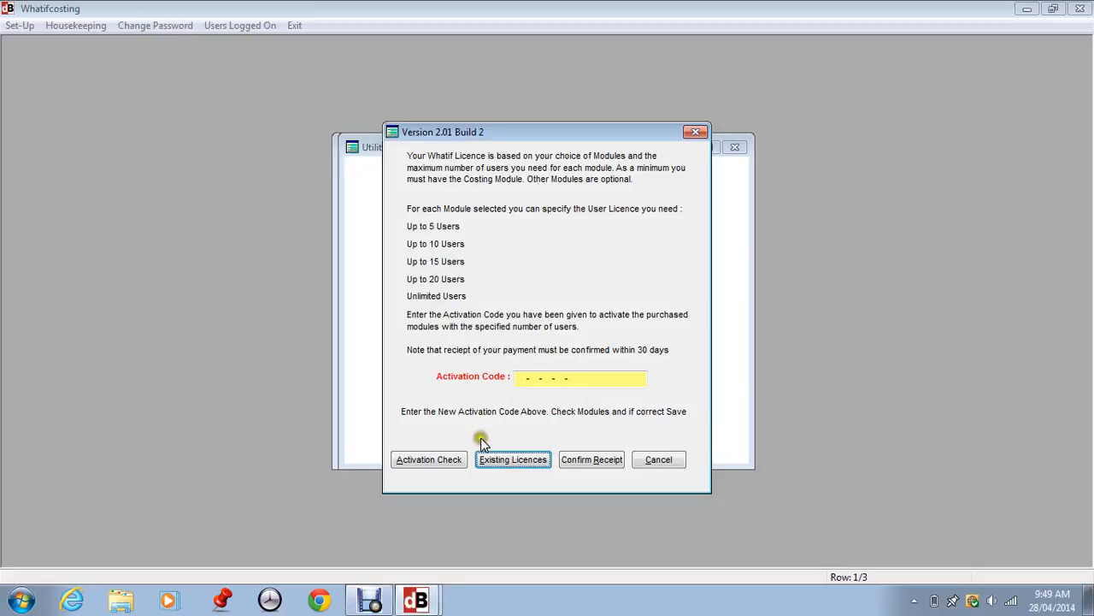
left_click(557, 375)
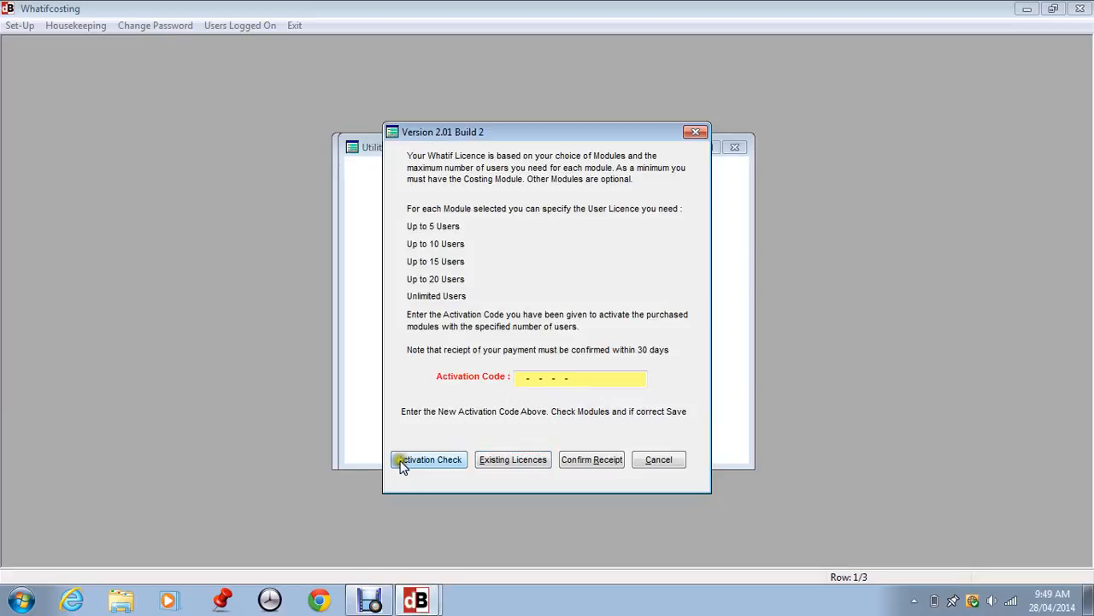
Step: View the Receipt Confirmation prompt twice without filling it, then cancel the activation window
left_click(581, 464)
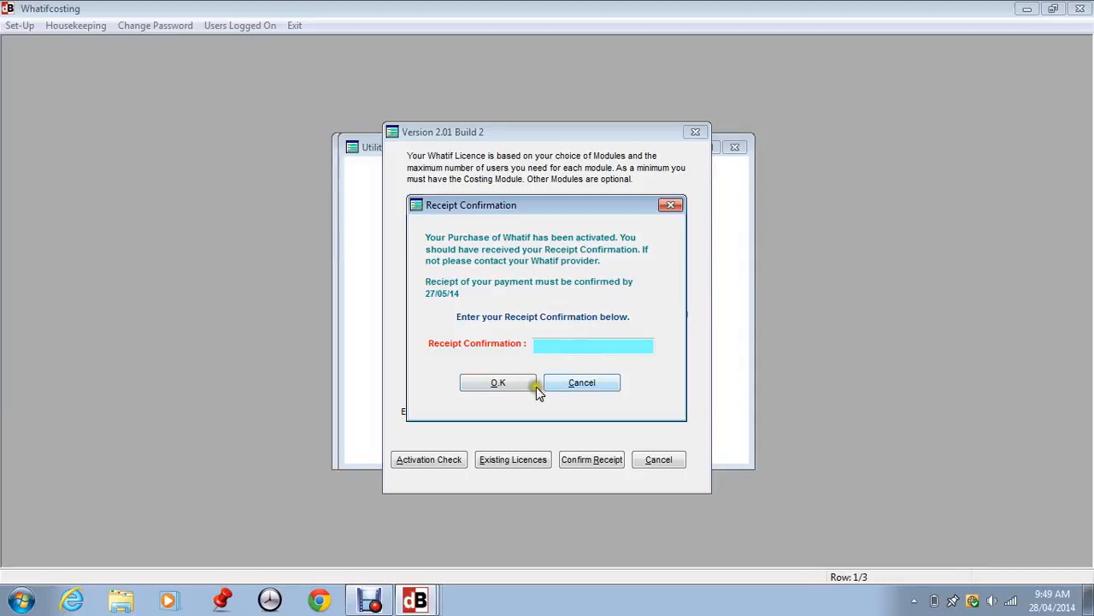
left_click(587, 382)
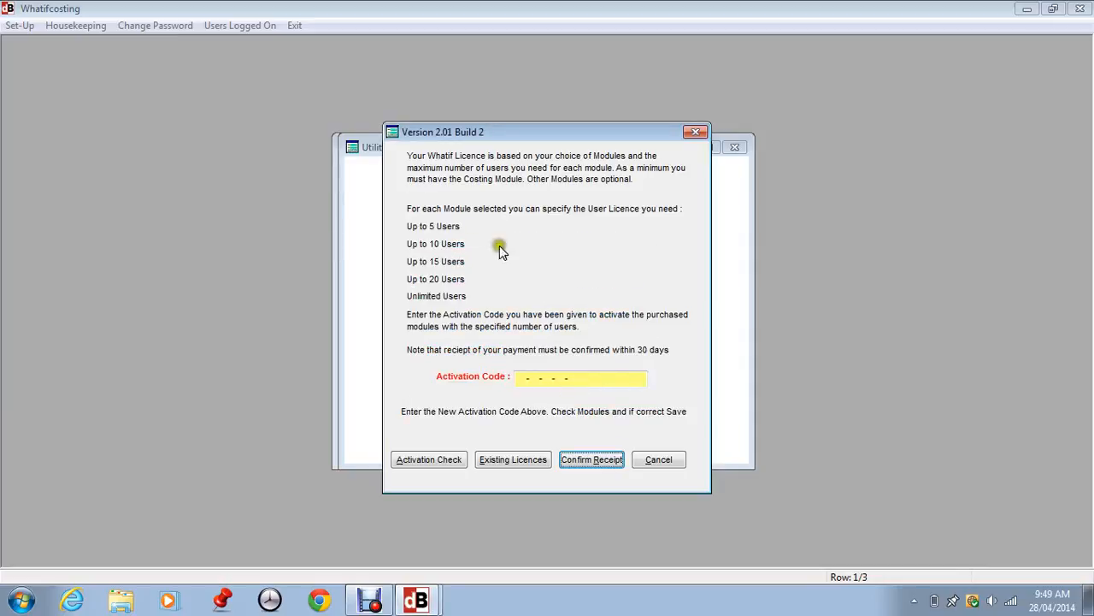
left_click(598, 462)
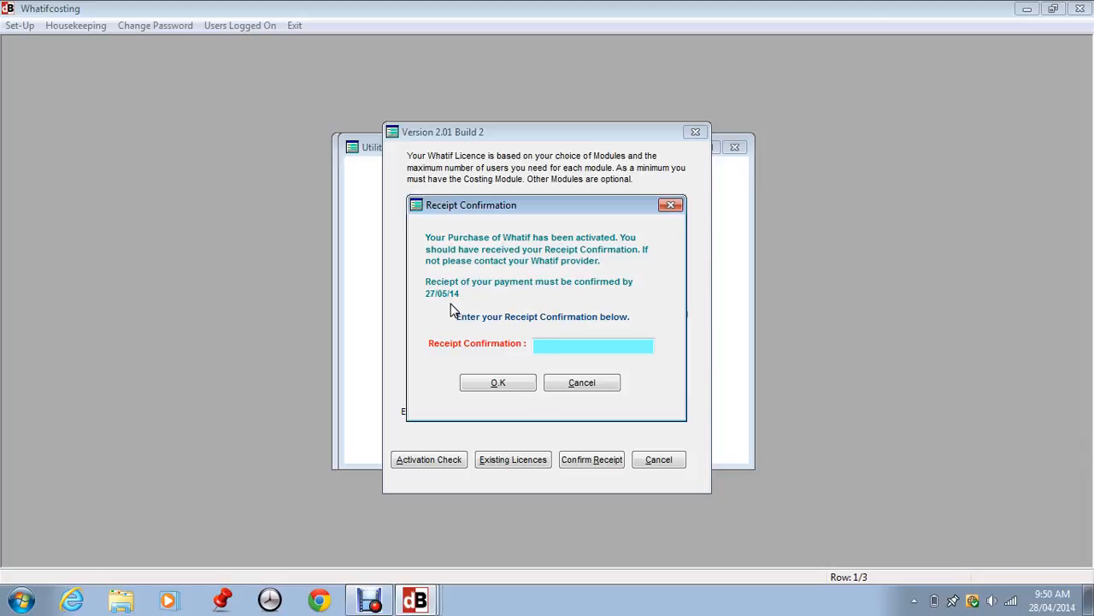
left_click(581, 383)
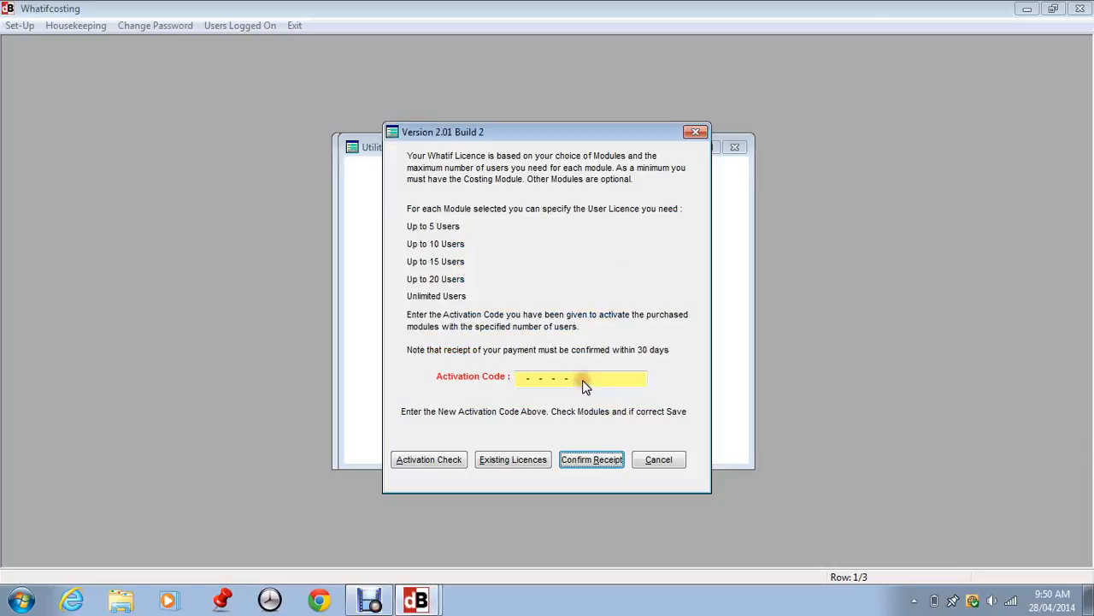
left_click(659, 460)
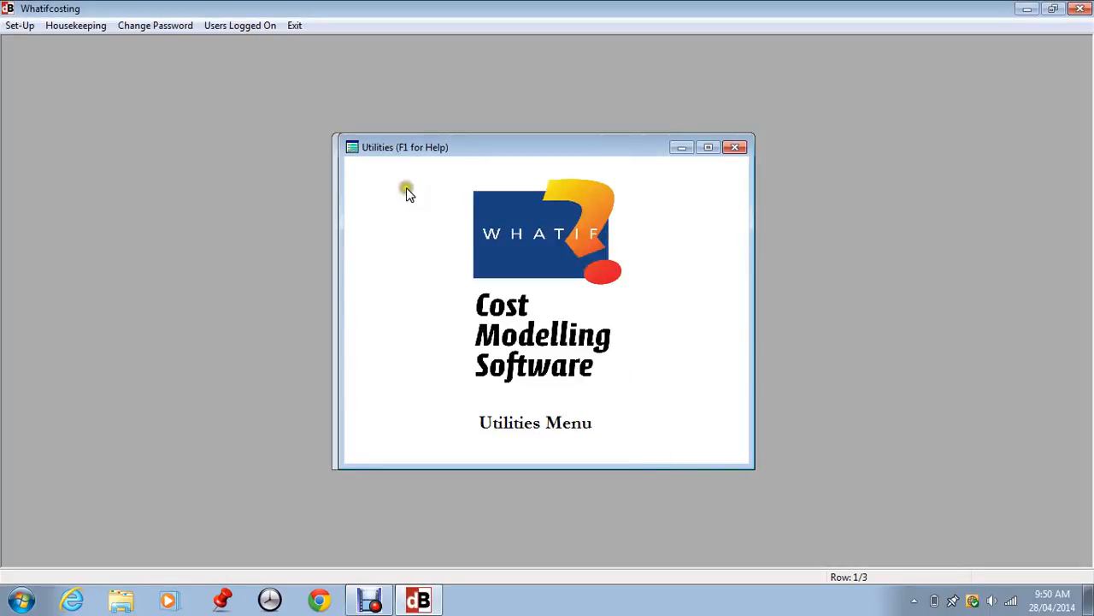